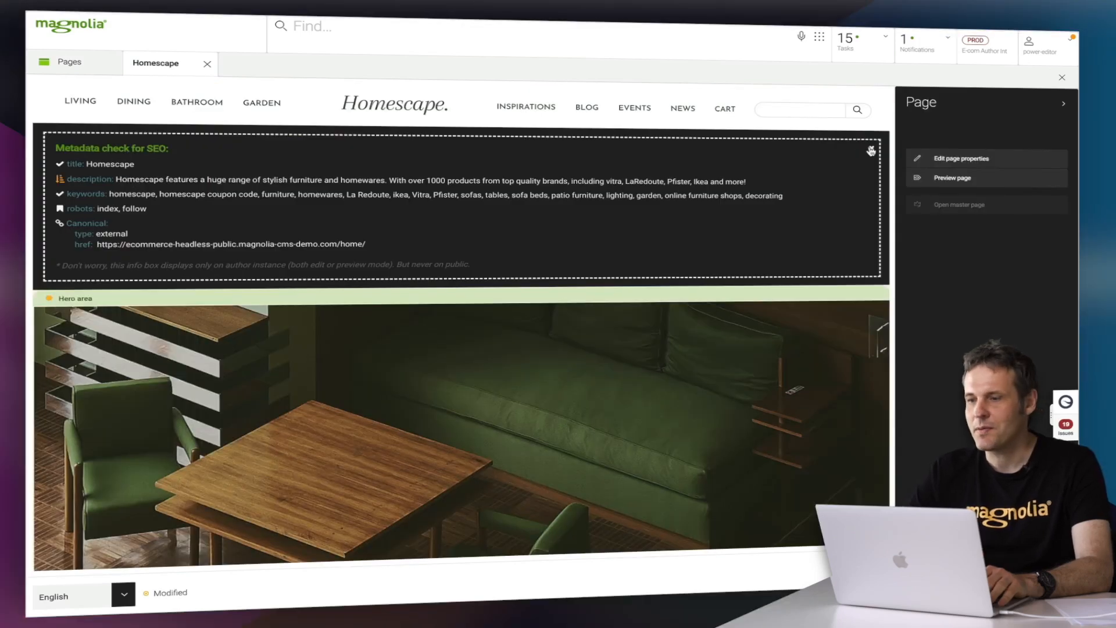
Step: Dismiss the SEO metadata check box and select the page's Main area below the hero
{"action": "left_click", "coordinate": [871, 149]}
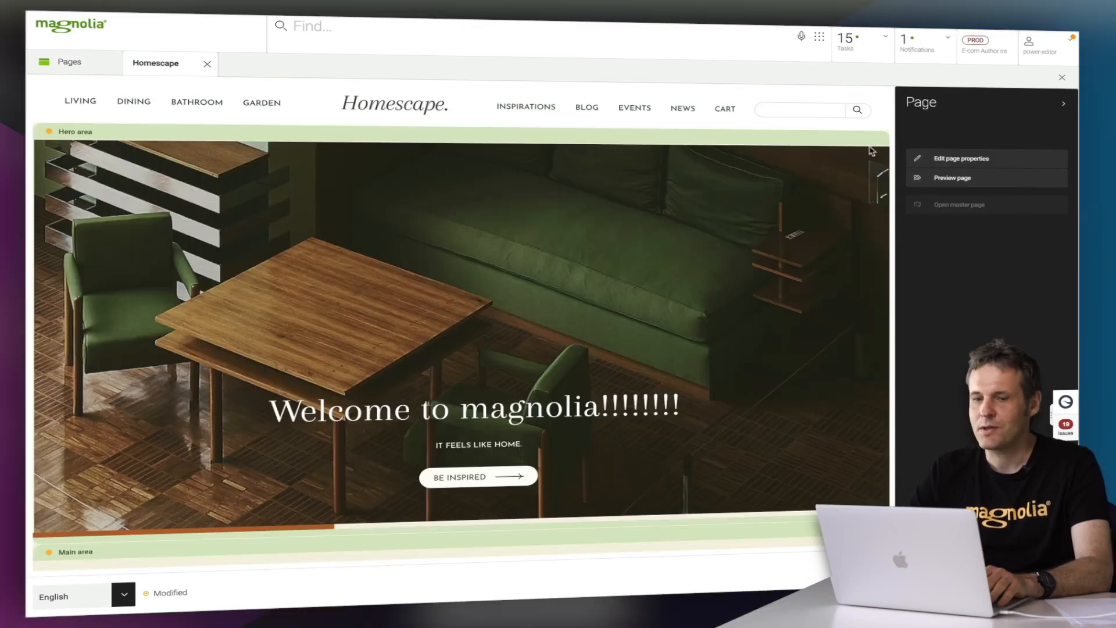
{"action": "left_click", "coordinate": [548, 142]}
{"action": "scroll", "coordinate": [516, 242], "scroll_direction": "down", "scroll_amount": 2}
{"action": "scroll", "coordinate": [515, 242], "scroll_direction": "down", "scroll_amount": 5}
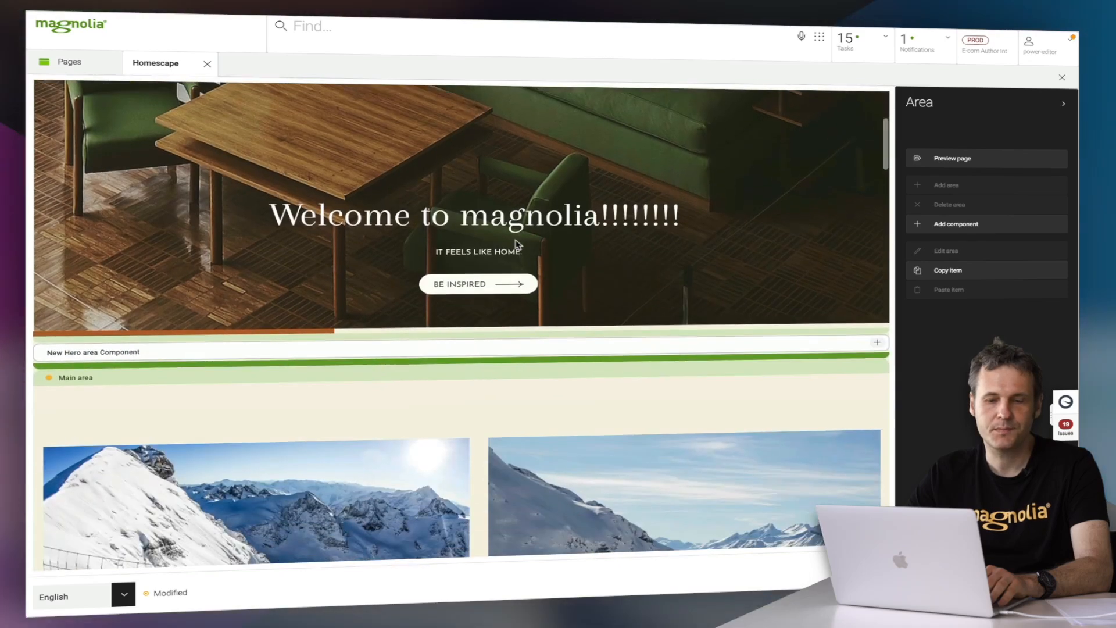
{"action": "left_click", "coordinate": [442, 172]}
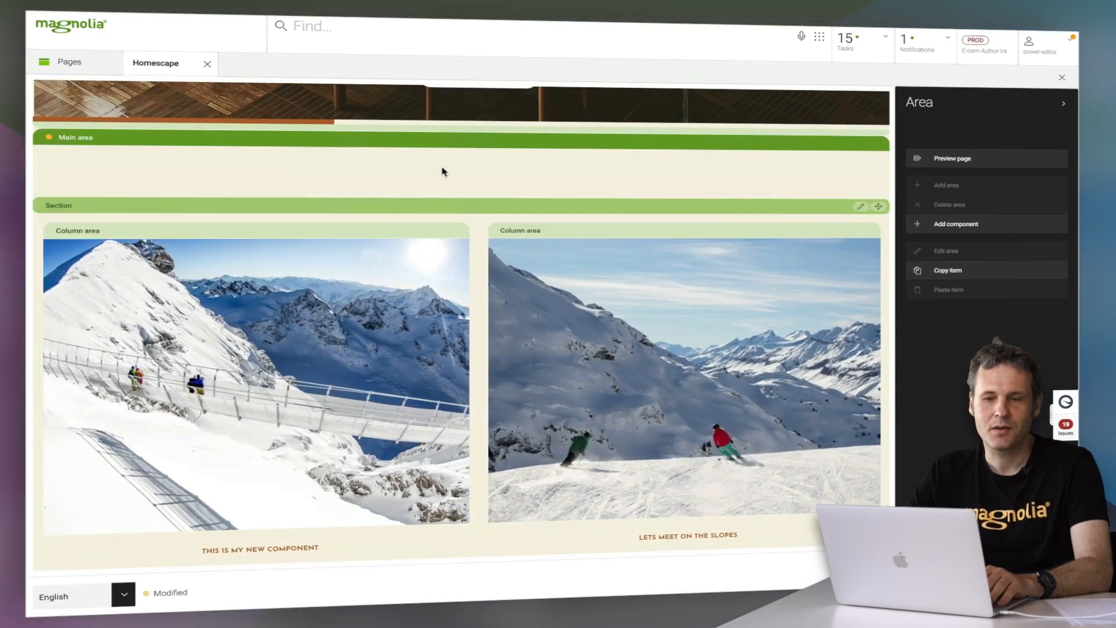
Step: Add a component variant to the "Snow is awsome" card in the first column of the Main area
{"action": "left_click", "coordinate": [339, 235]}
{"action": "left_click", "coordinate": [355, 247]}
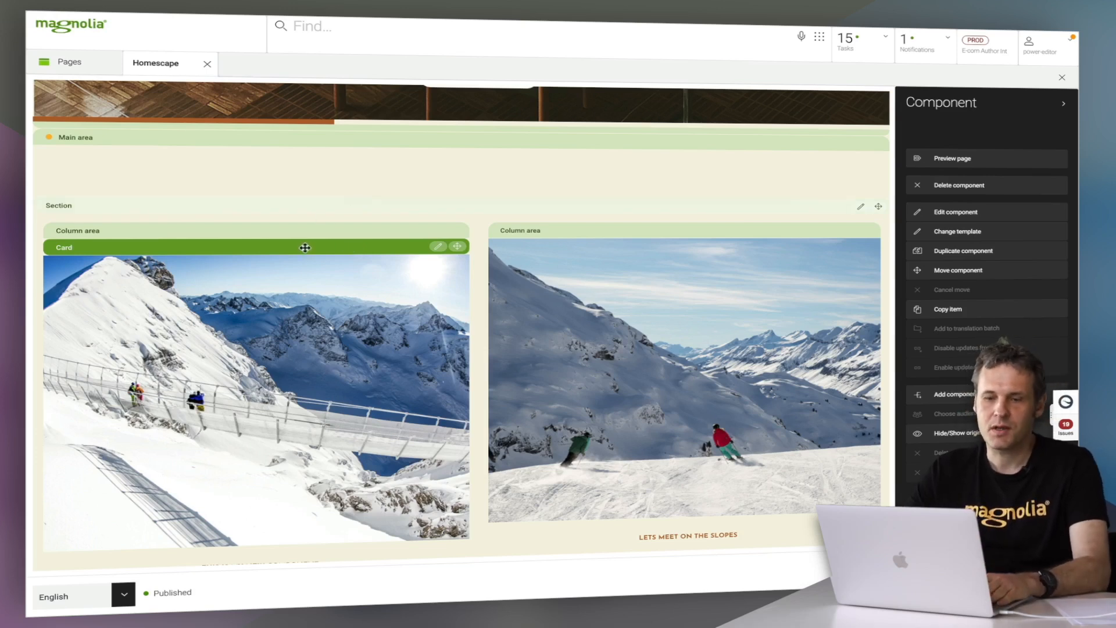
{"action": "scroll", "coordinate": [296, 290], "scroll_direction": "down", "scroll_amount": 2}
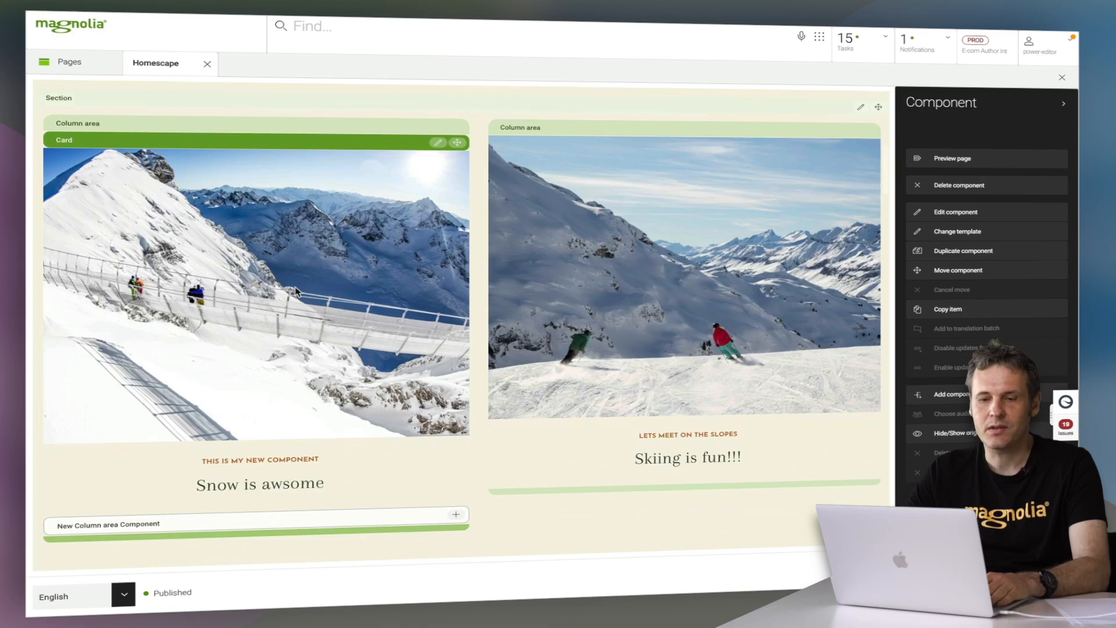
{"action": "scroll", "coordinate": [298, 293], "scroll_direction": "up", "scroll_amount": 1}
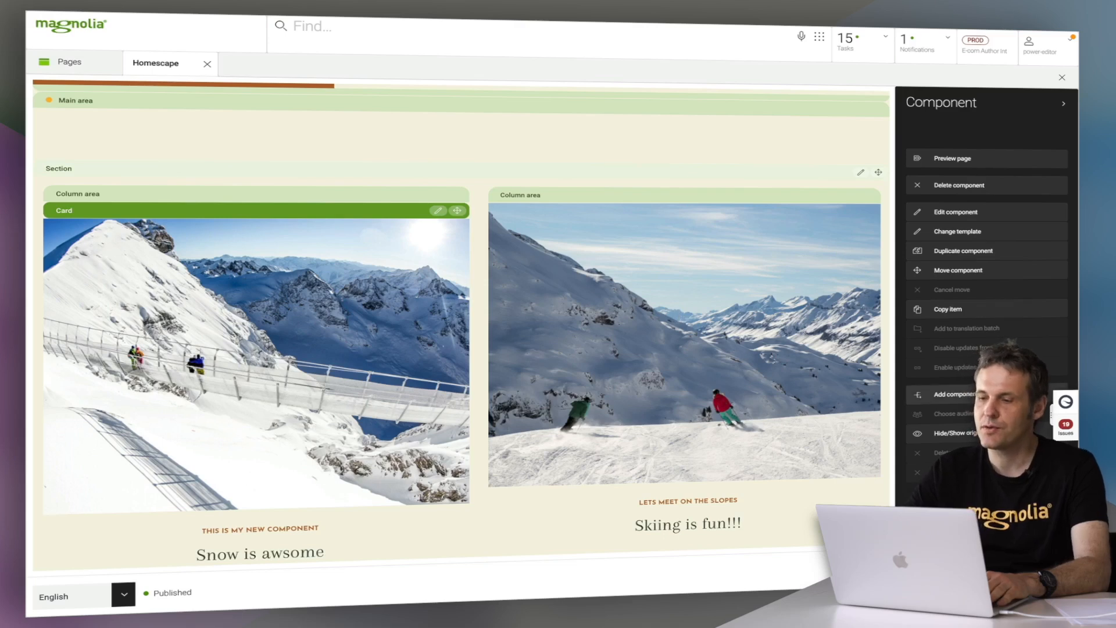
{"action": "left_click", "coordinate": [954, 401]}
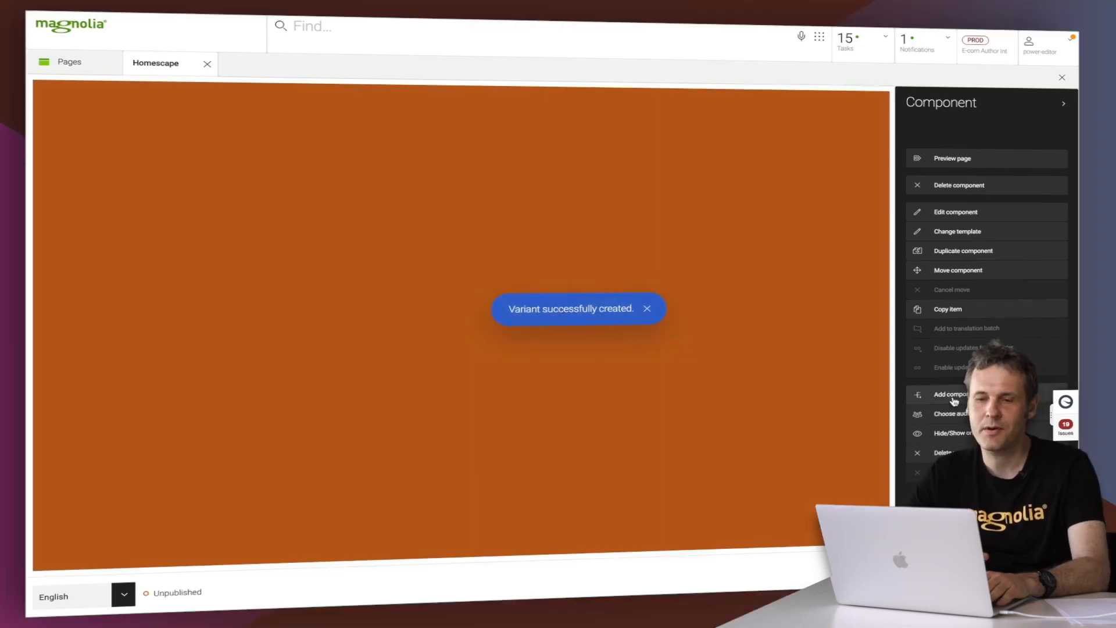
{"action": "scroll", "coordinate": [510, 407], "scroll_direction": "down", "scroll_amount": 10}
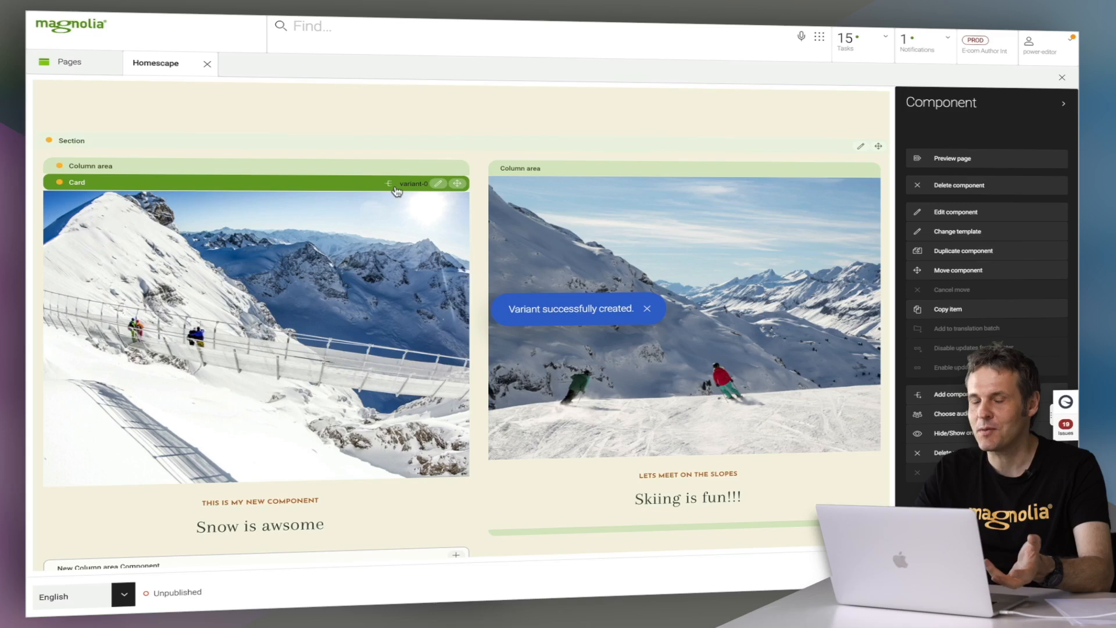
Step: Replace the card variant's image with the paper shopping bag photo from the homescape/campaign-images folder
{"action": "left_click", "coordinate": [439, 185]}
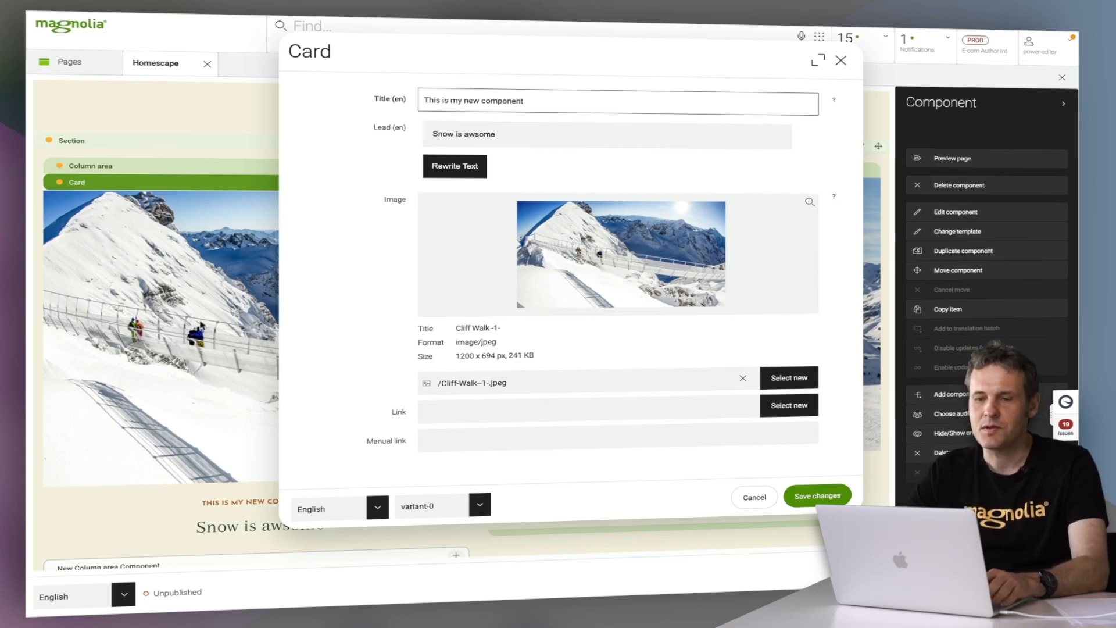
{"action": "left_click", "coordinate": [780, 378]}
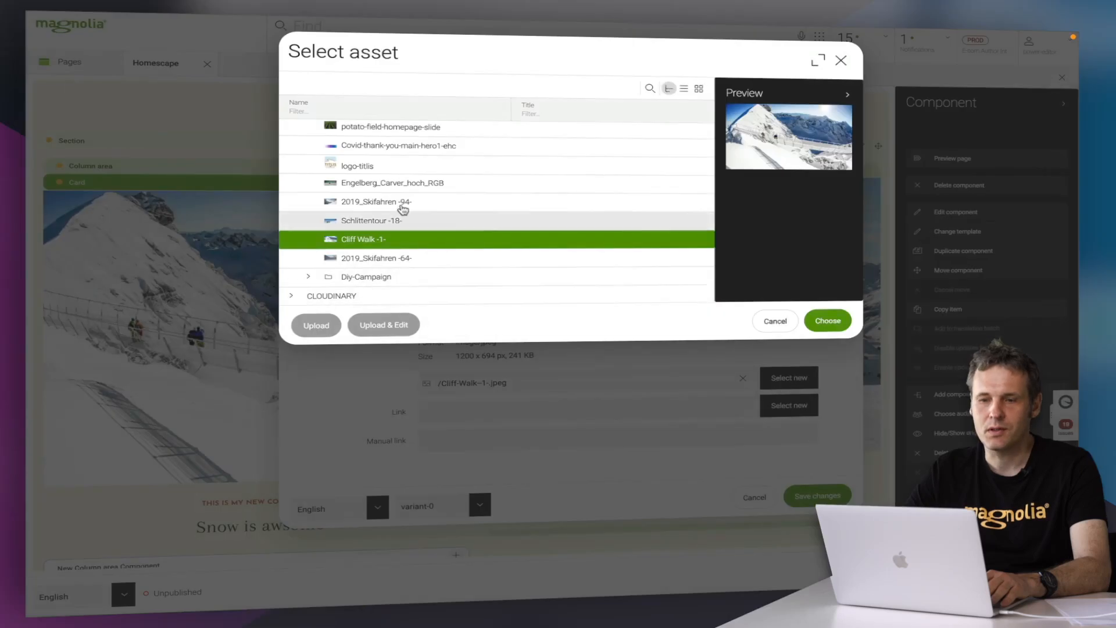
{"action": "scroll", "coordinate": [399, 211], "scroll_direction": "up", "scroll_amount": 5}
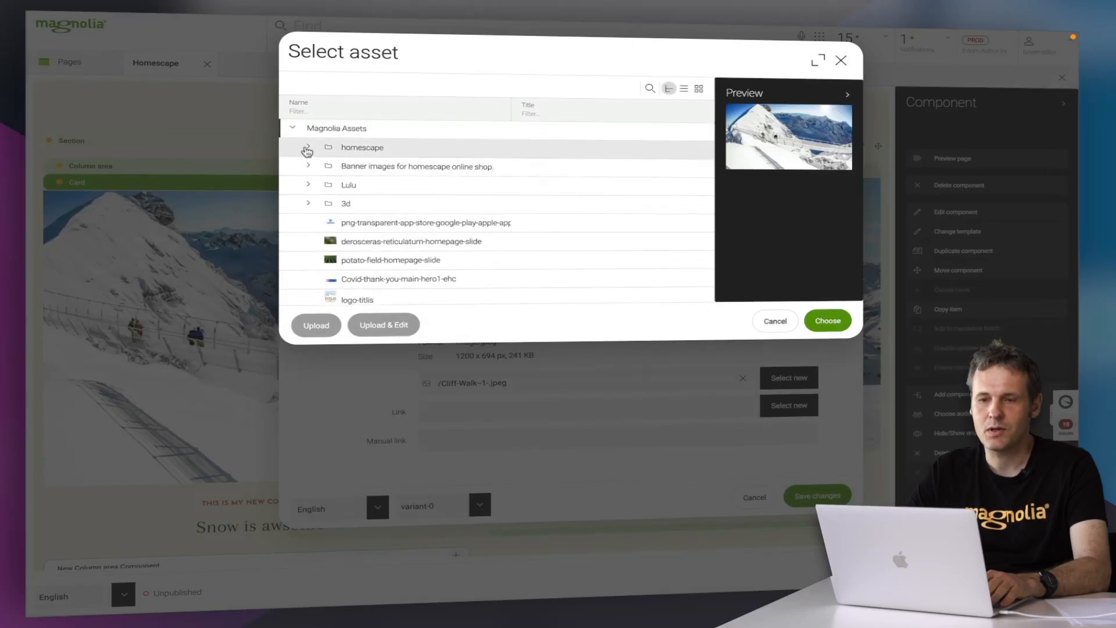
{"action": "left_click", "coordinate": [309, 147]}
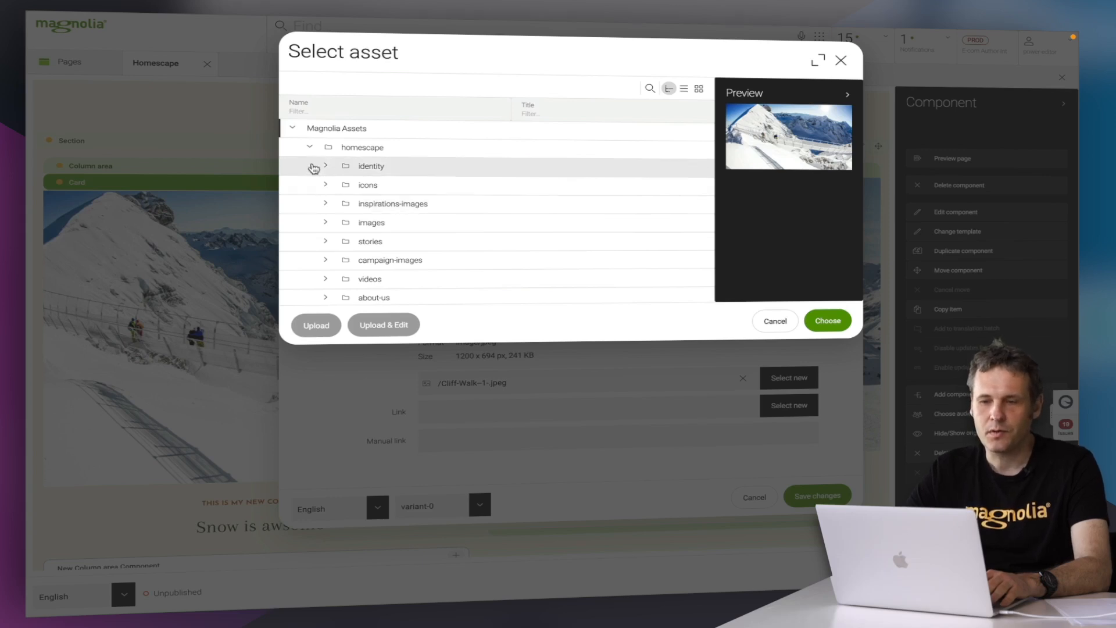
{"action": "left_click", "coordinate": [325, 261]}
{"action": "left_click", "coordinate": [387, 281]}
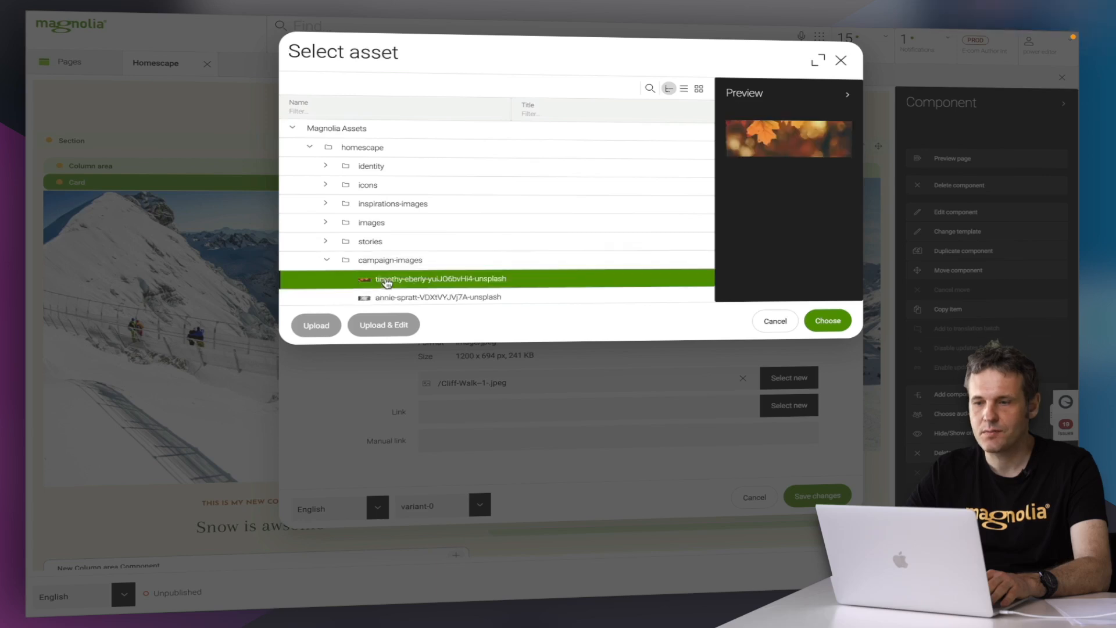
{"action": "scroll", "coordinate": [387, 280], "scroll_direction": "down", "scroll_amount": 3}
{"action": "left_click", "coordinate": [399, 234]}
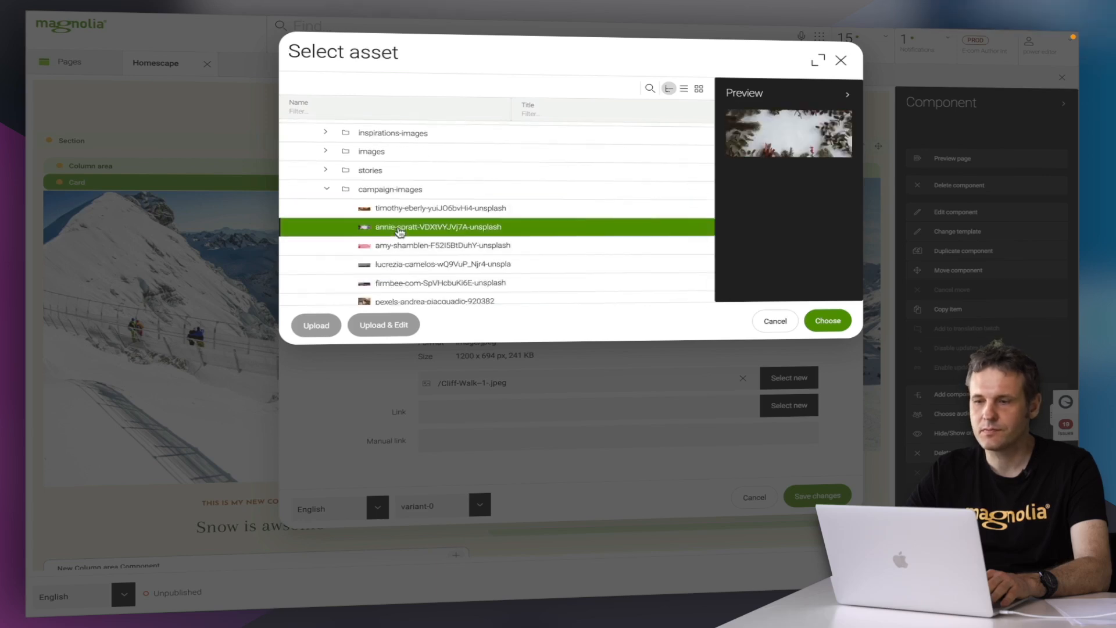
{"action": "left_click", "coordinate": [396, 266]}
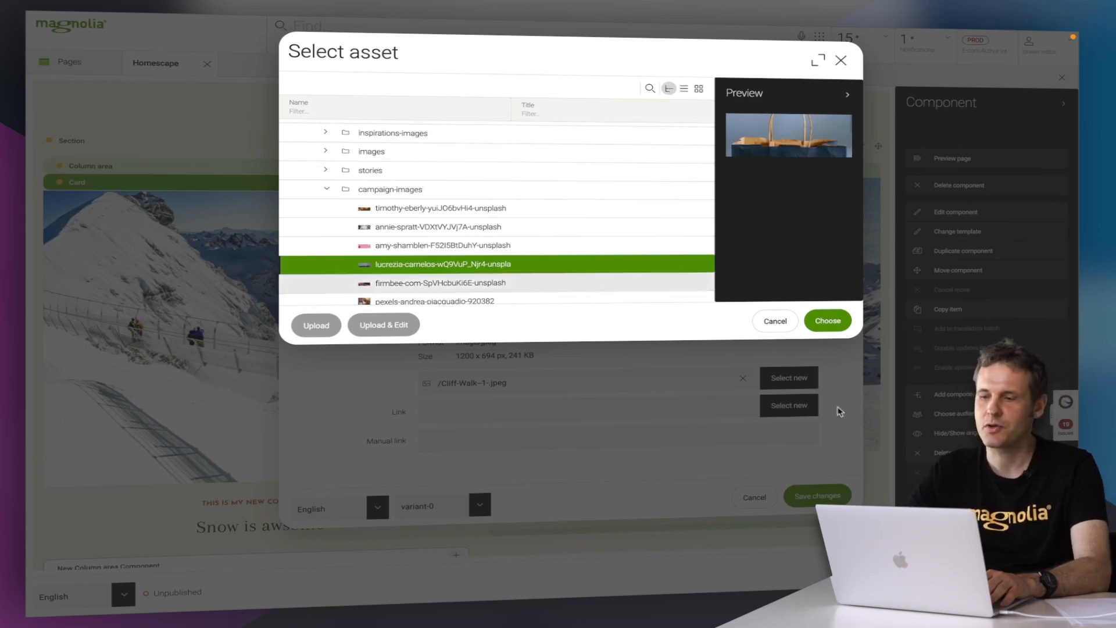
{"action": "left_click", "coordinate": [830, 321]}
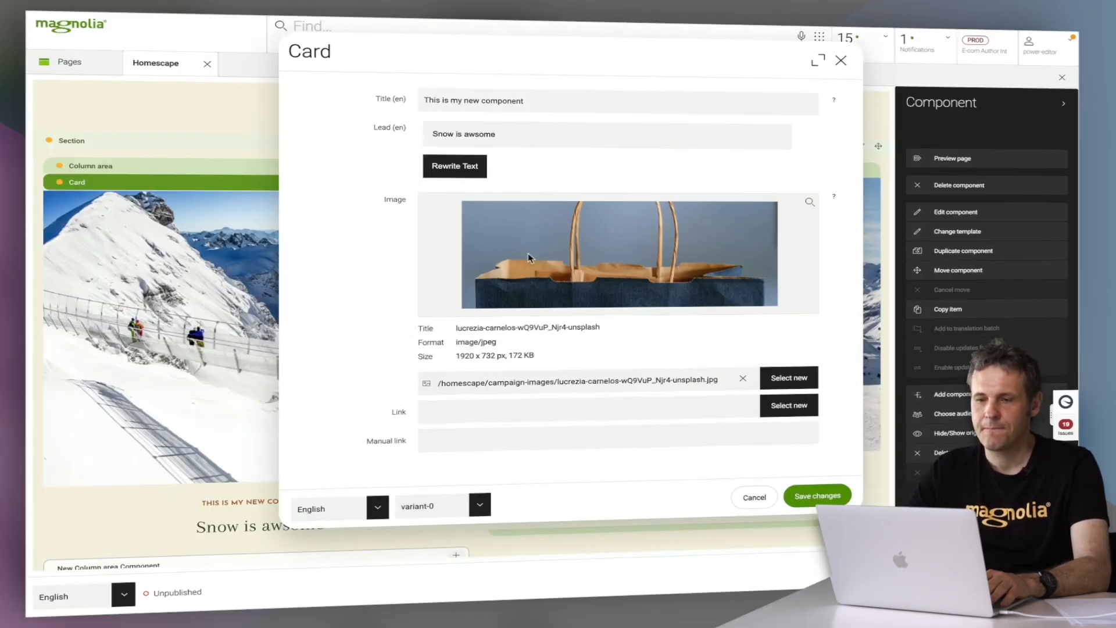
Step: Set the card variant's title to "Shop now with us" and its lead to "New merch in store", and save the changes
{"action": "triple_click", "coordinate": [490, 102]}
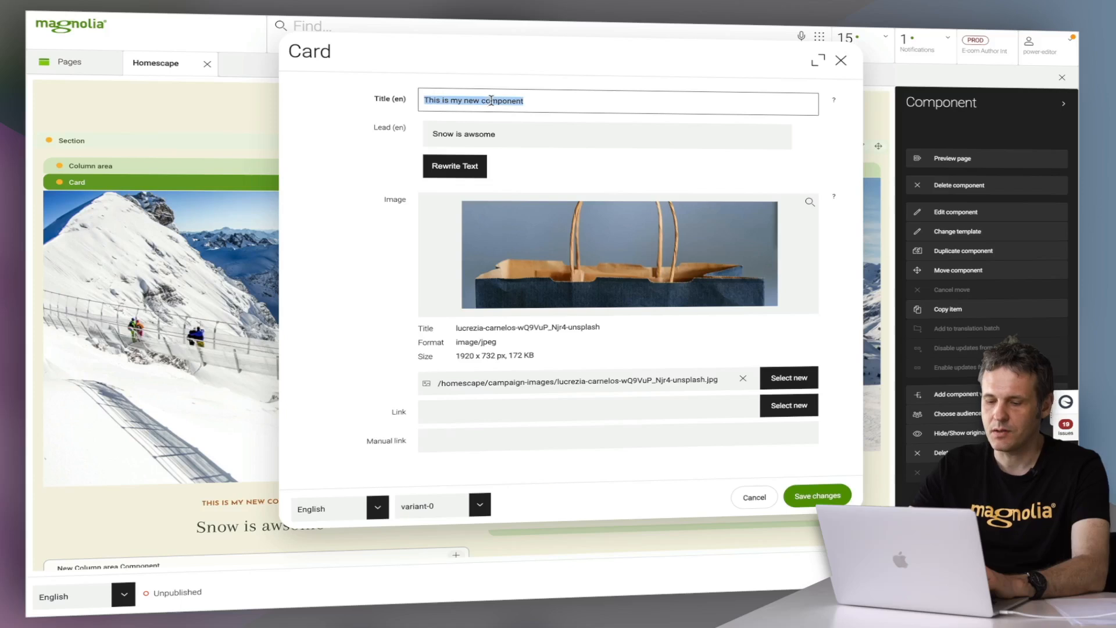
{"action": "type", "text": "Shop now with us"}
{"action": "triple_click", "coordinate": [500, 128]}
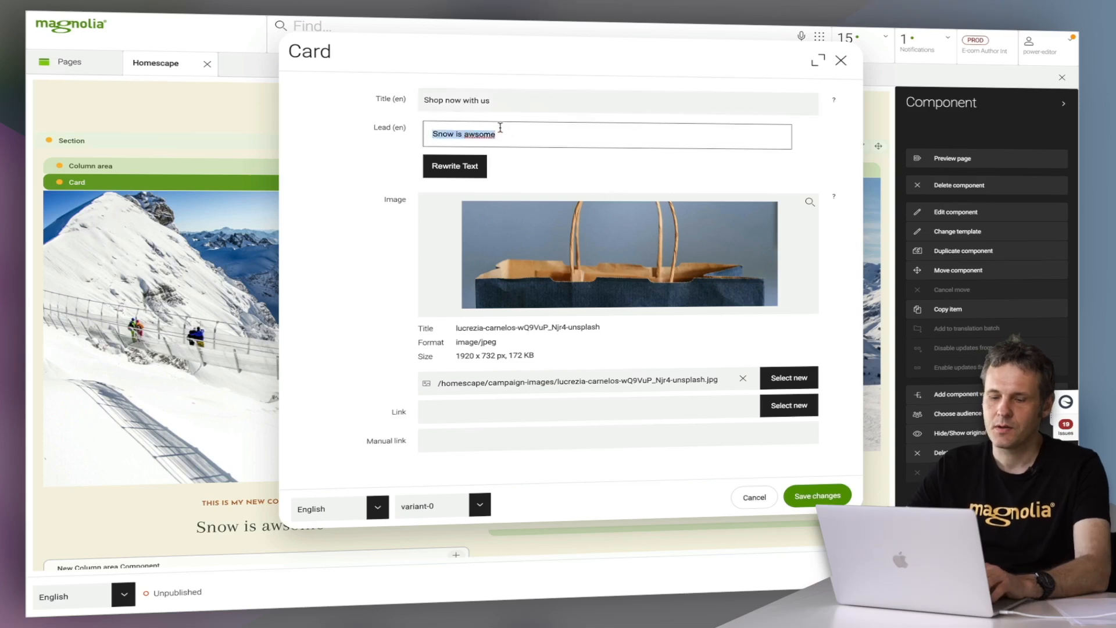
{"action": "type", "text": "New "}
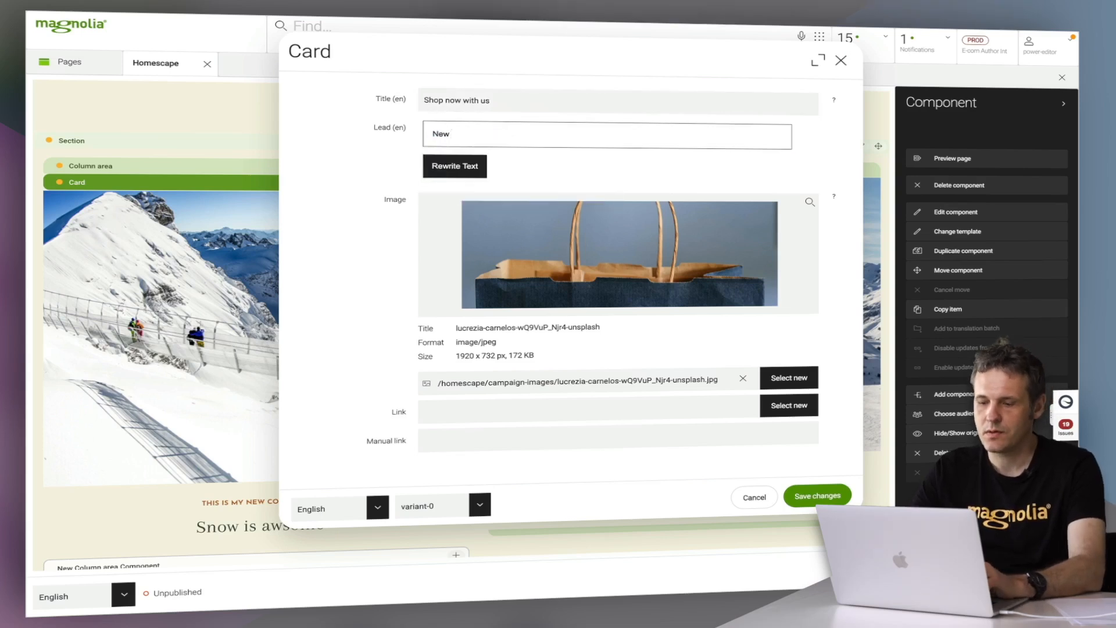
{"action": "type", "text": "merch "}
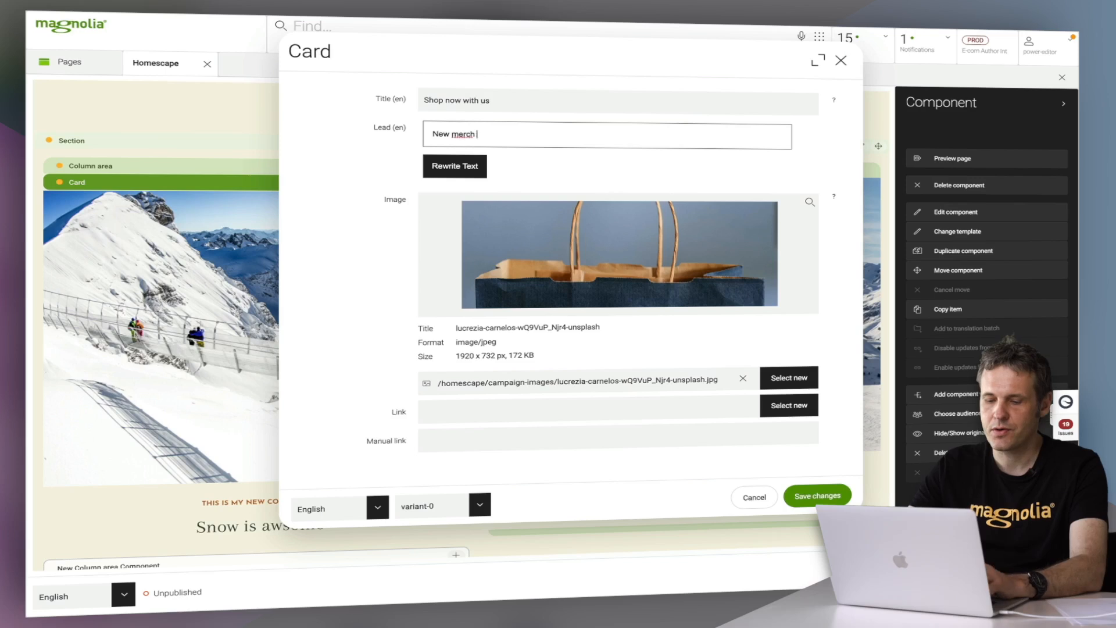
{"action": "type", "text": "in store"}
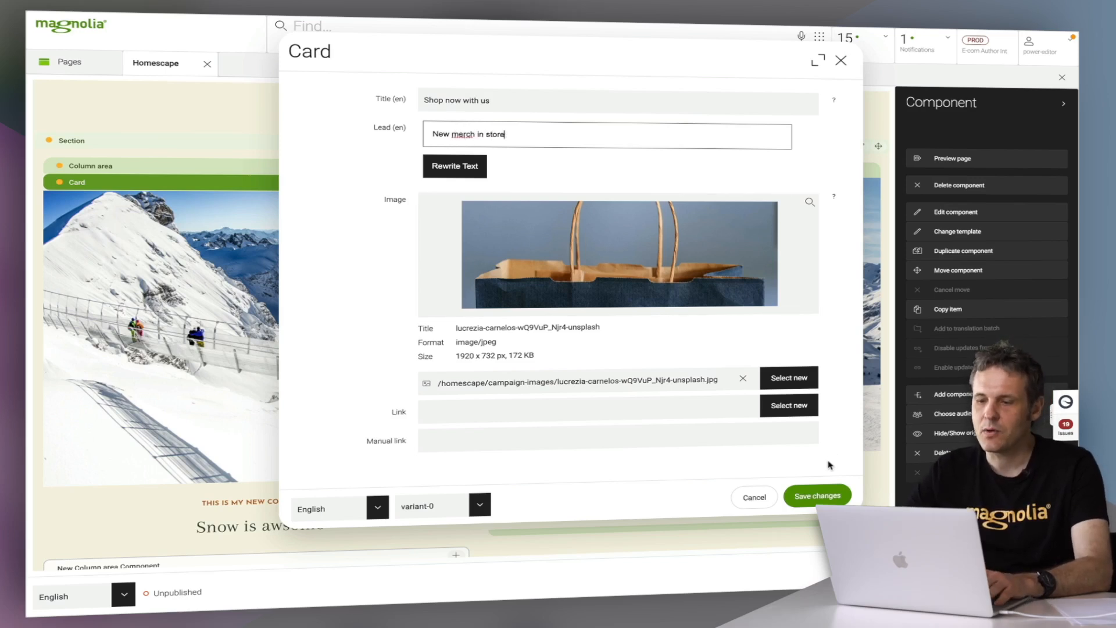
{"action": "left_click", "coordinate": [817, 495]}
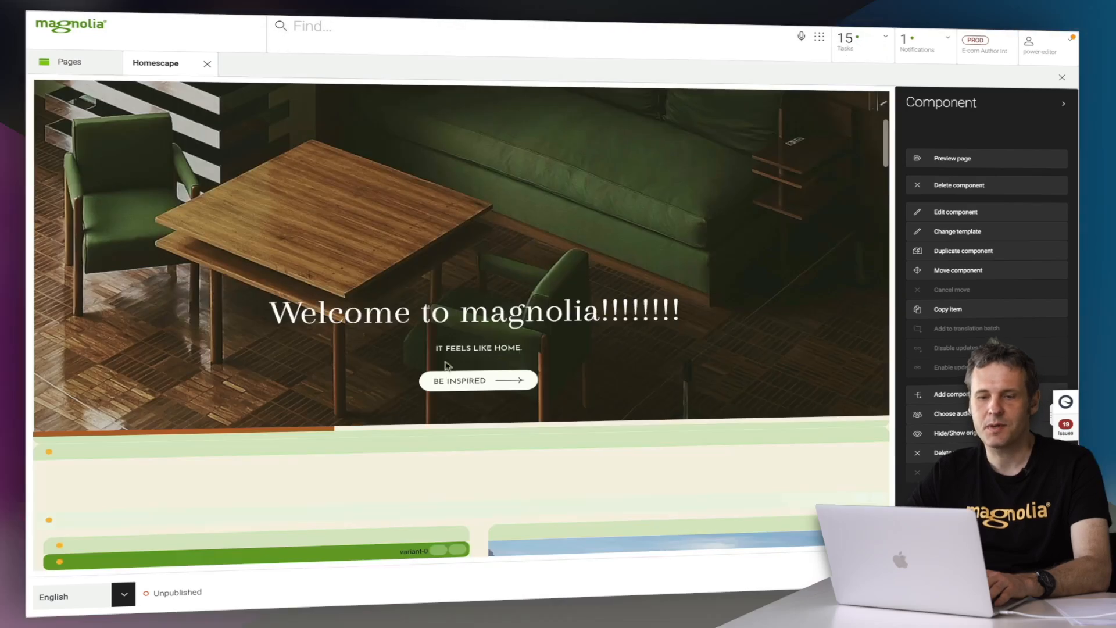
{"action": "scroll", "coordinate": [339, 341], "scroll_direction": "down", "scroll_amount": 1}
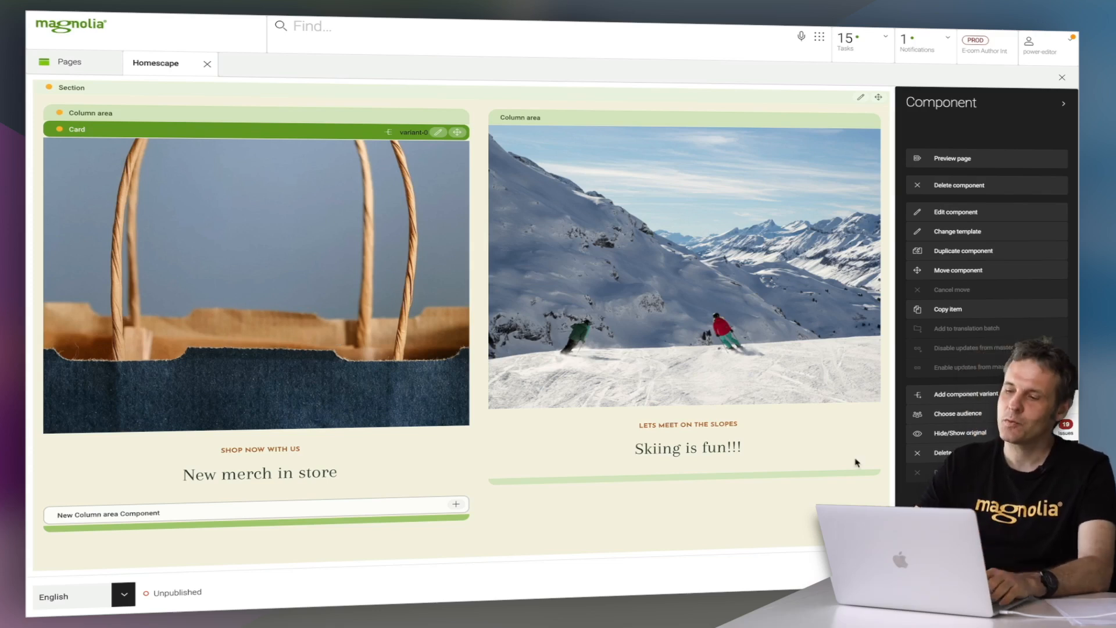
Step: Open the audience settings for the card variant and name the audience "Merch variant"
{"action": "left_click", "coordinate": [966, 416]}
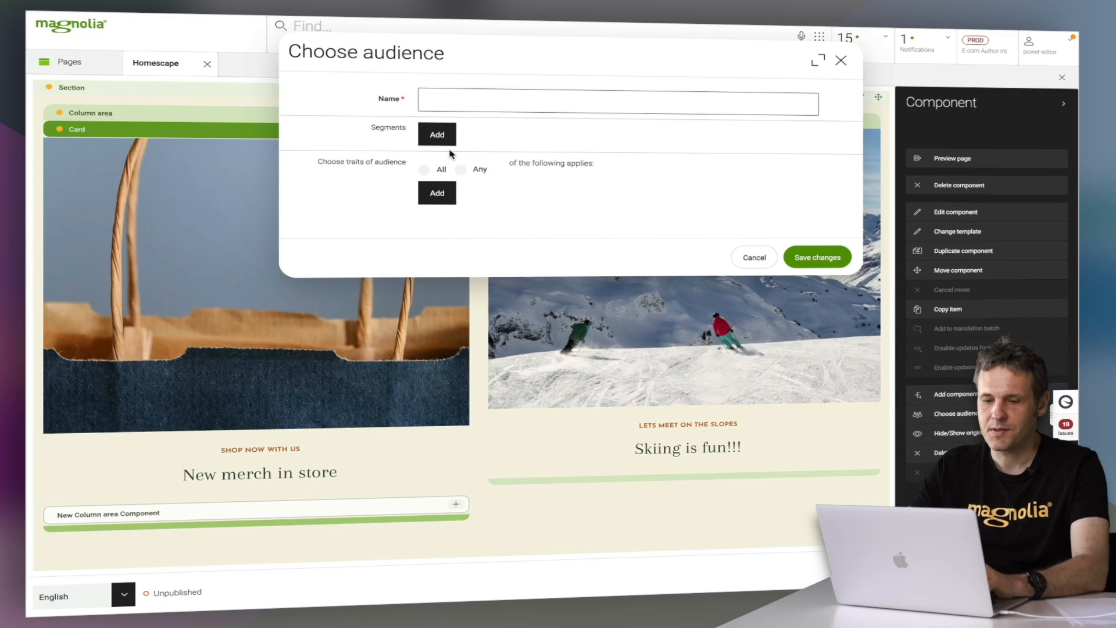
{"action": "type", "text": "Merch"}
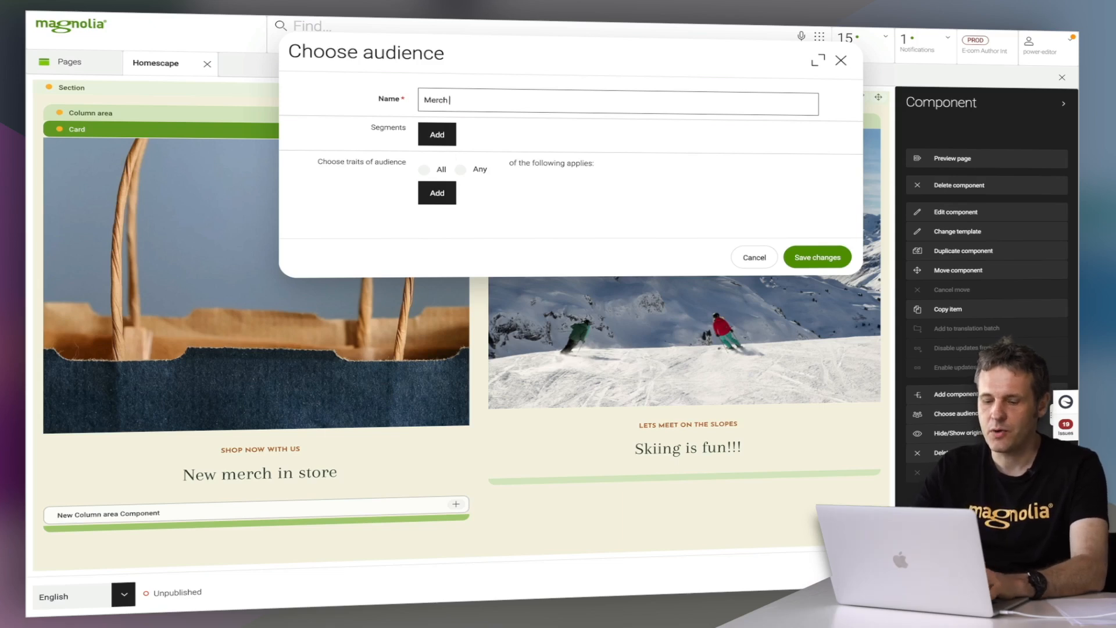
{"action": "type", "text": " variant"}
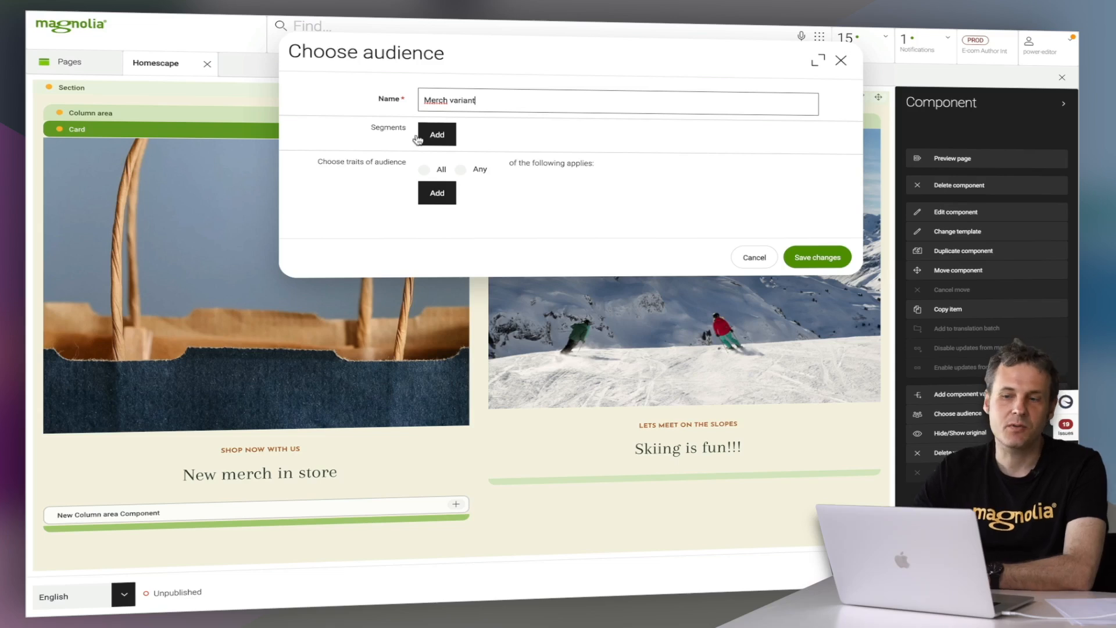
{"action": "left_click", "coordinate": [436, 138]}
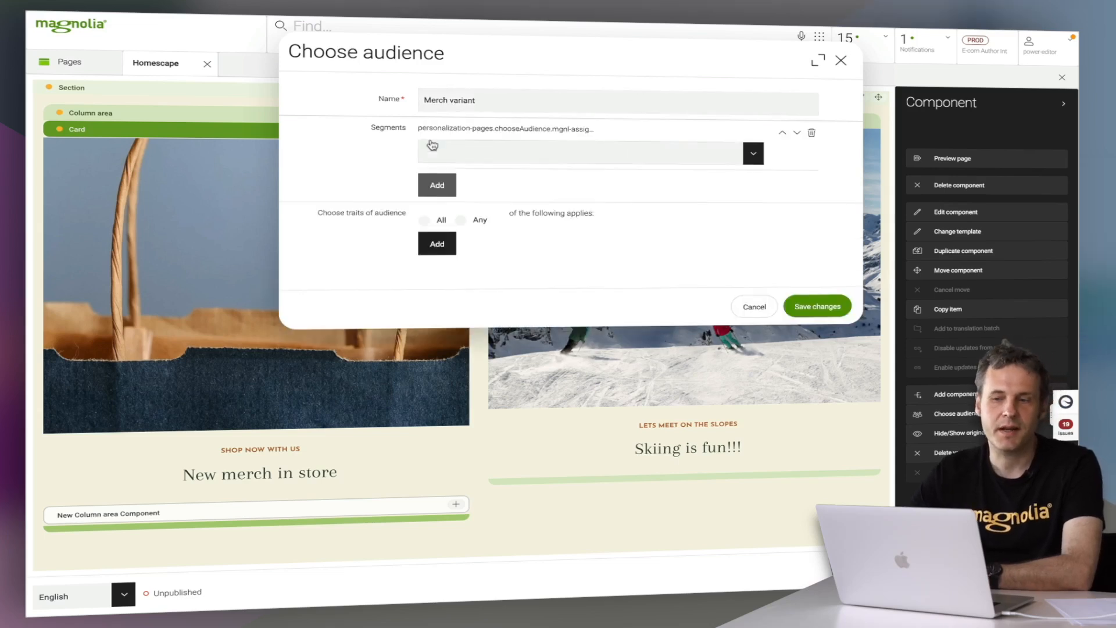
{"action": "left_click", "coordinate": [753, 153]}
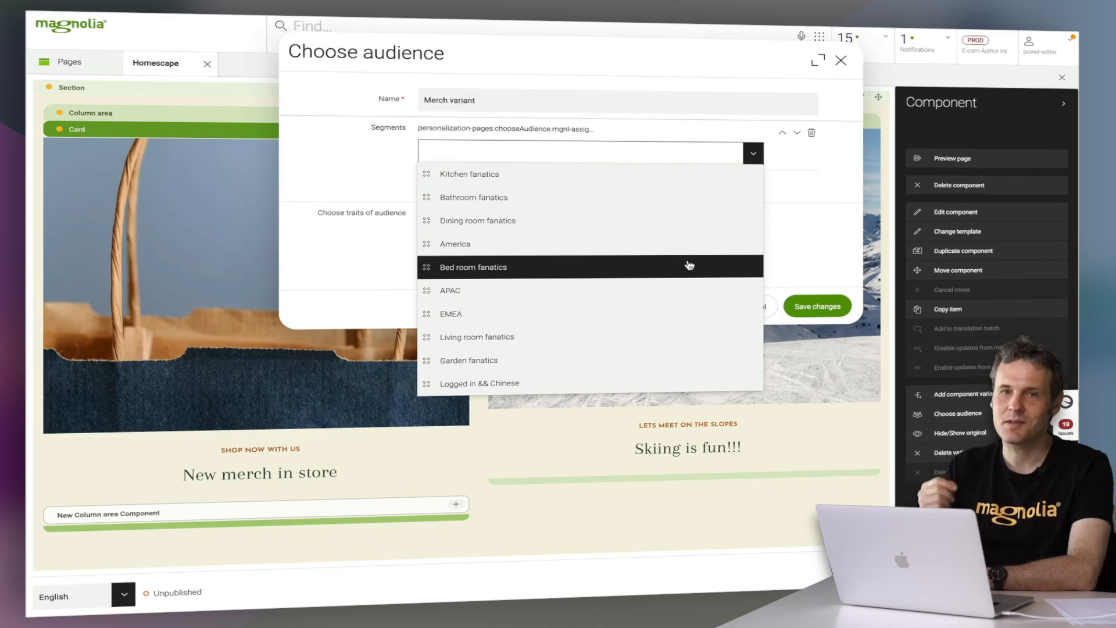
{"action": "left_click", "coordinate": [812, 135]}
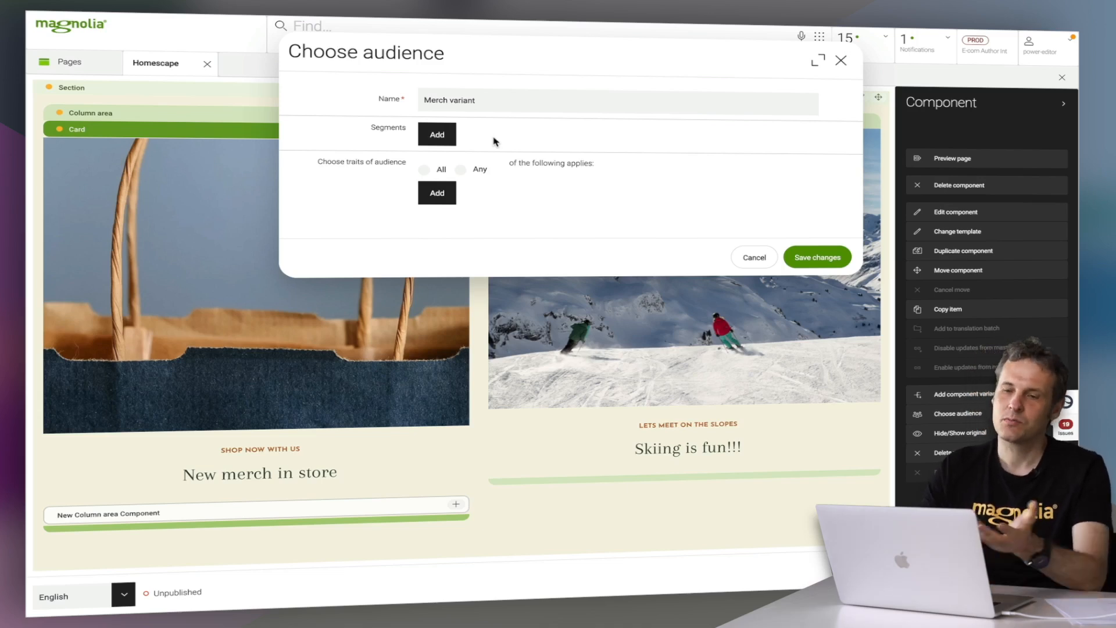
Step: Add the Google - utm_id trait to the "Merch variant" audience
{"action": "left_click", "coordinate": [439, 193]}
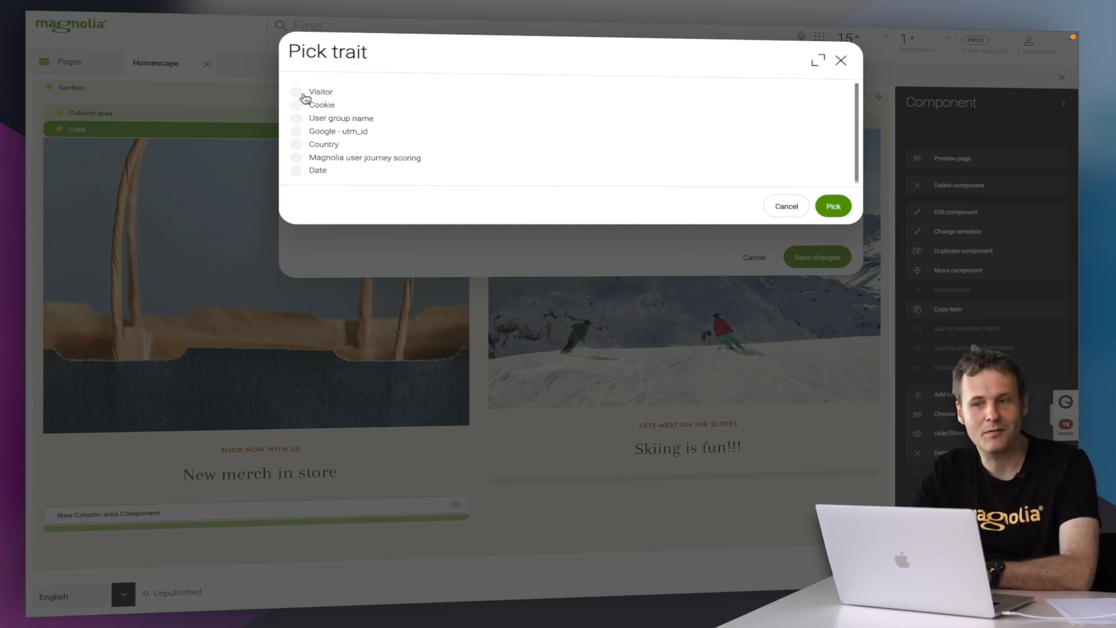
{"action": "left_click", "coordinate": [348, 122]}
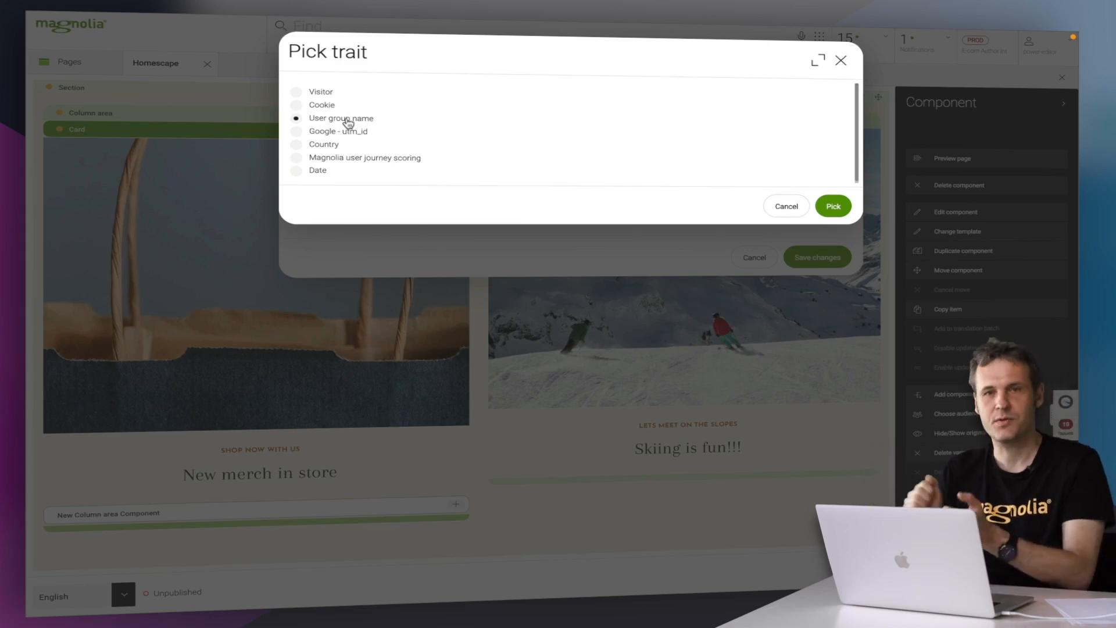
{"action": "left_click", "coordinate": [343, 135]}
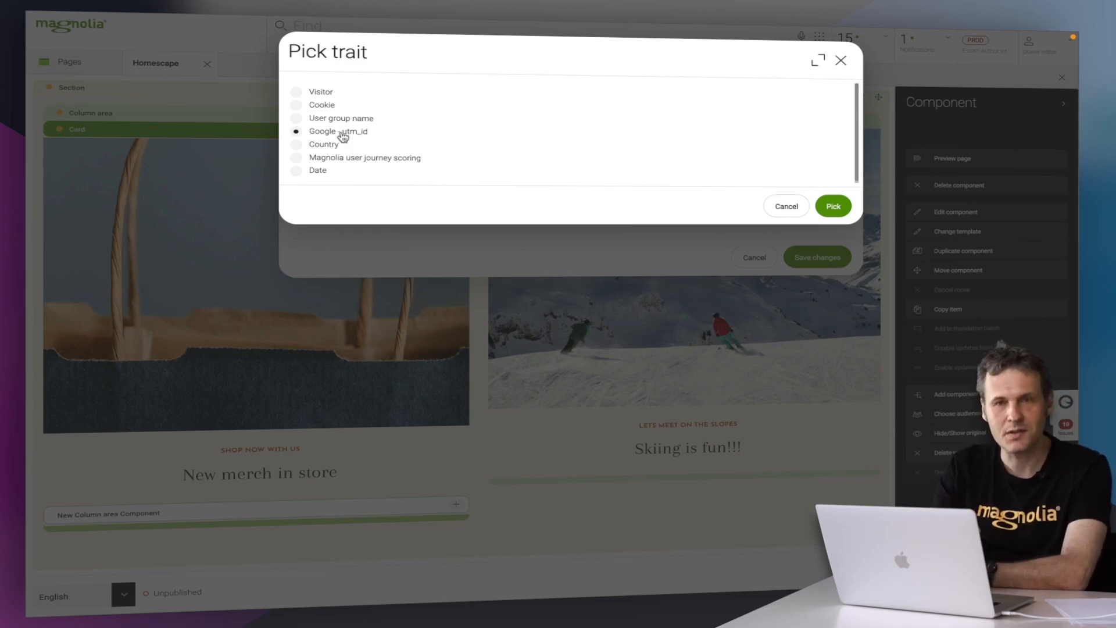
{"action": "left_click", "coordinate": [328, 149]}
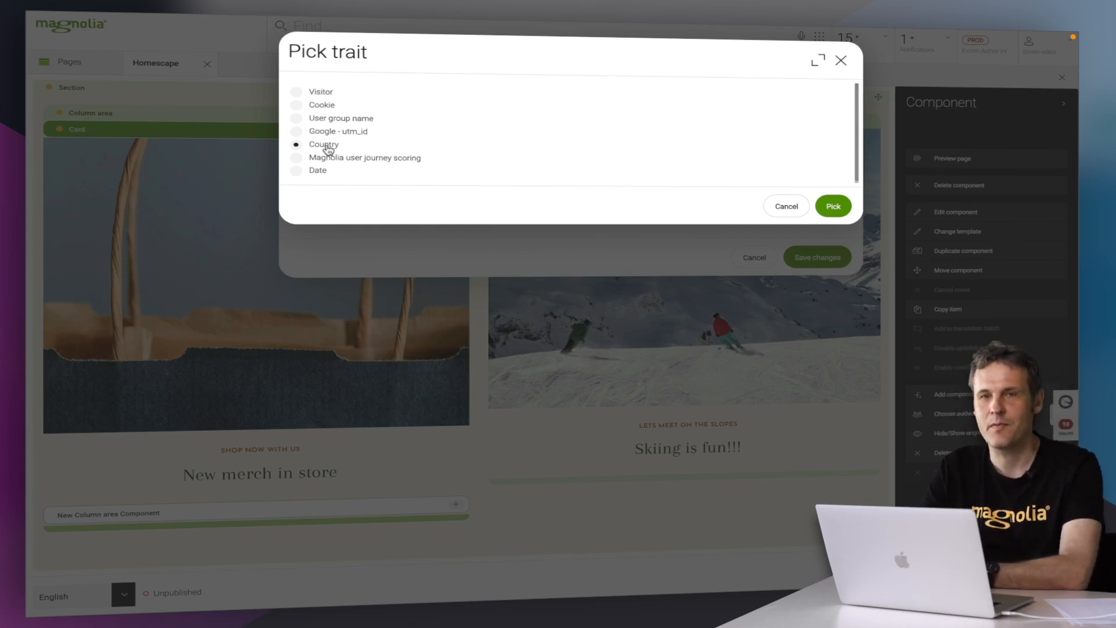
{"action": "left_click", "coordinate": [382, 160]}
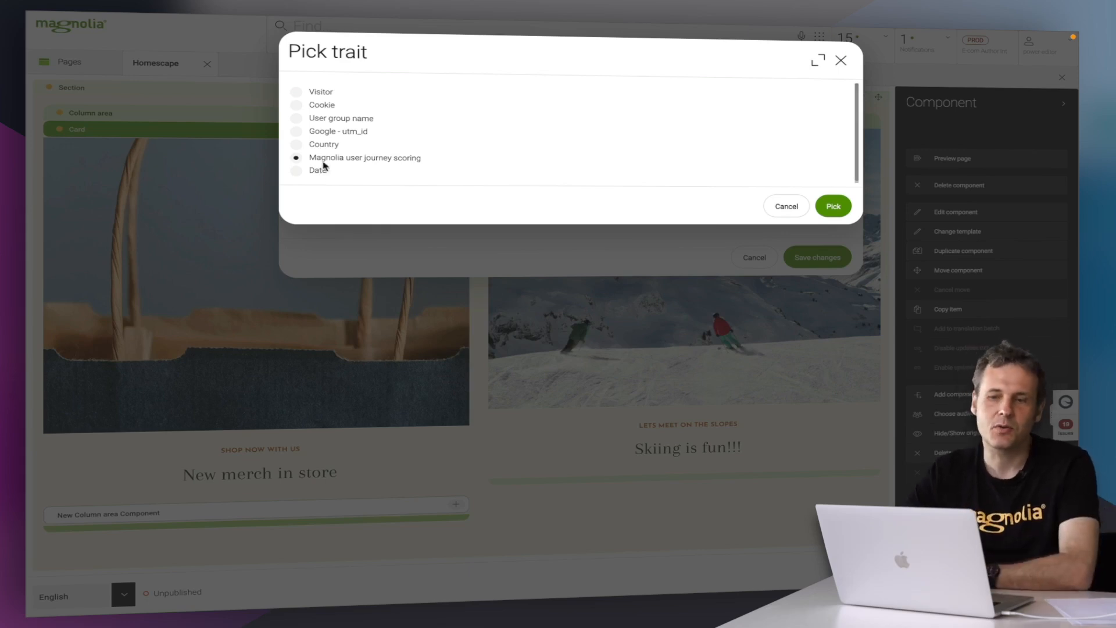
{"action": "left_click", "coordinate": [329, 133]}
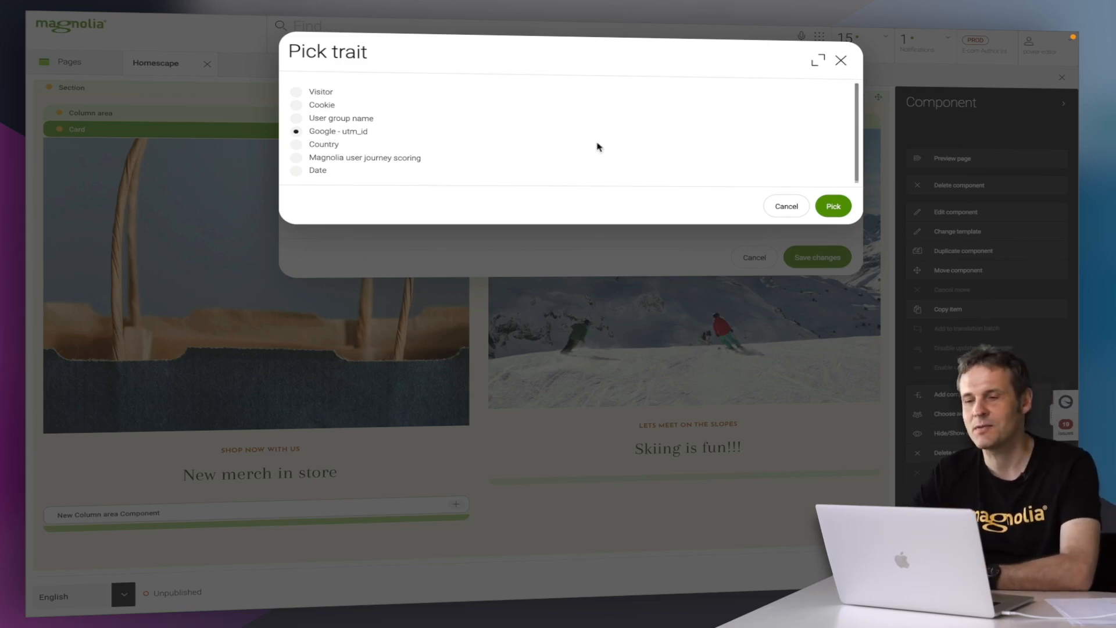
{"action": "left_click", "coordinate": [834, 207]}
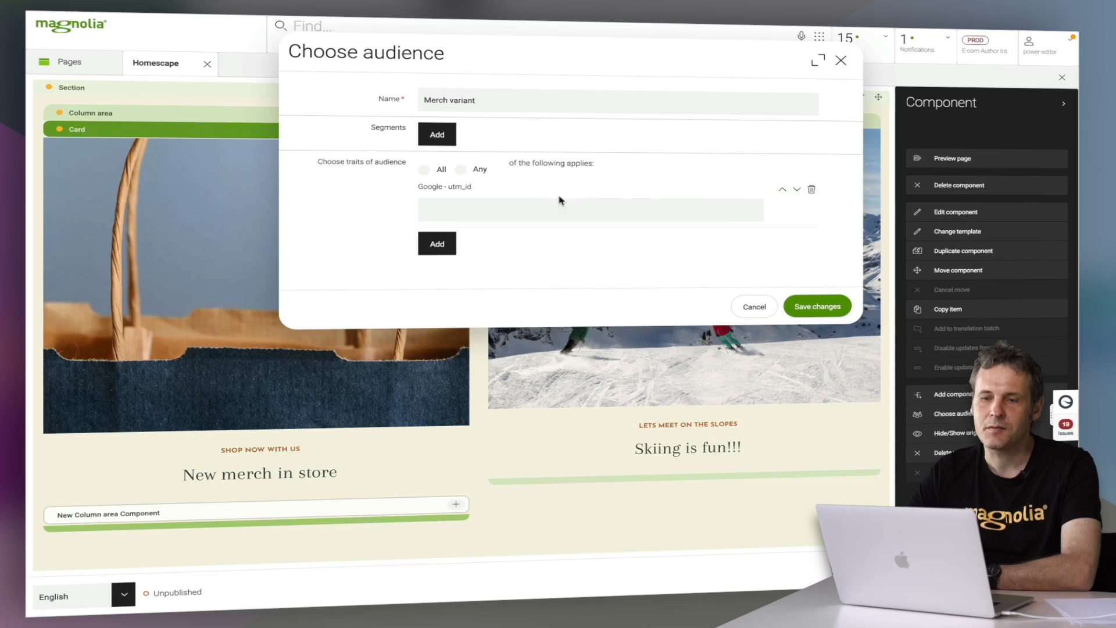
Step: Set the audience's Google - utm_id trait to "123UTMCampain" and save the changes
{"action": "left_click", "coordinate": [533, 215]}
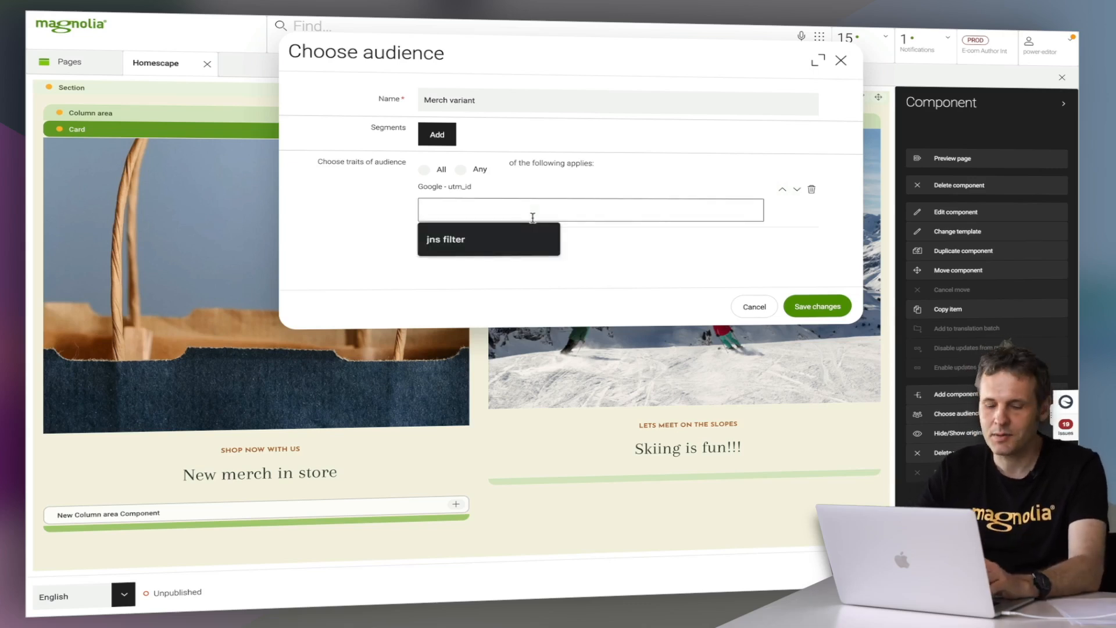
{"action": "type", "text": "123U"}
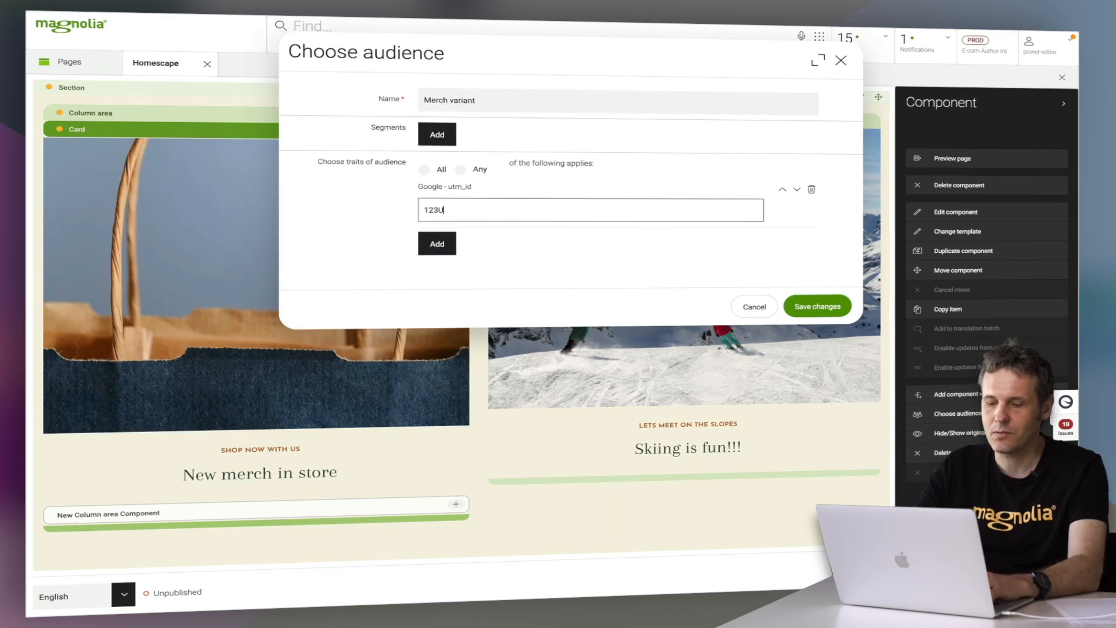
{"action": "type", "text": "TMCampain"}
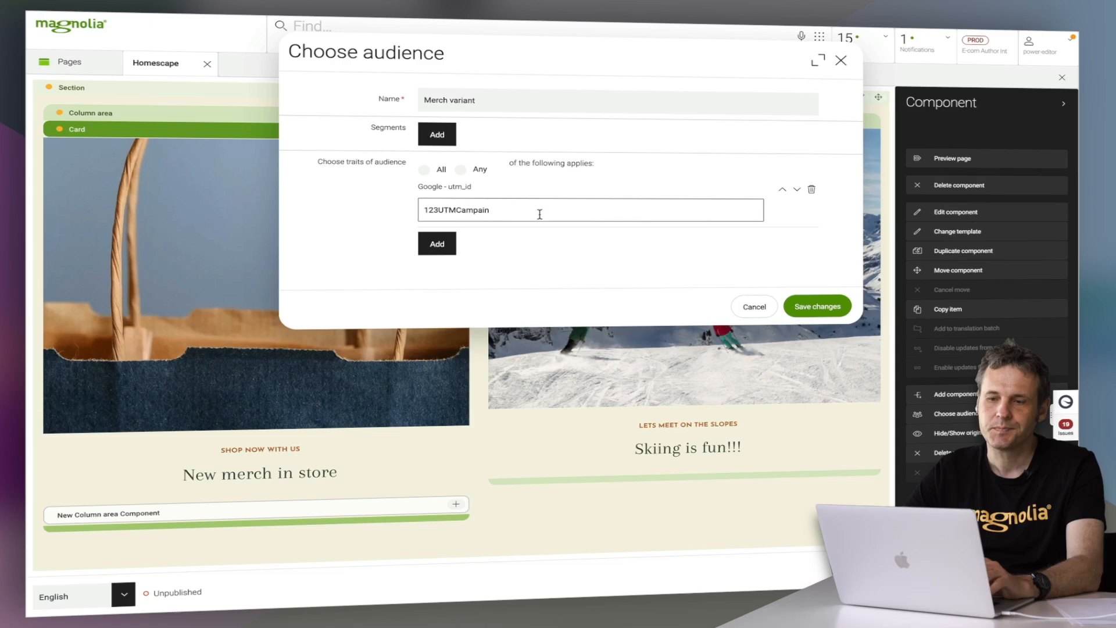
{"action": "double_click", "coordinate": [505, 213]}
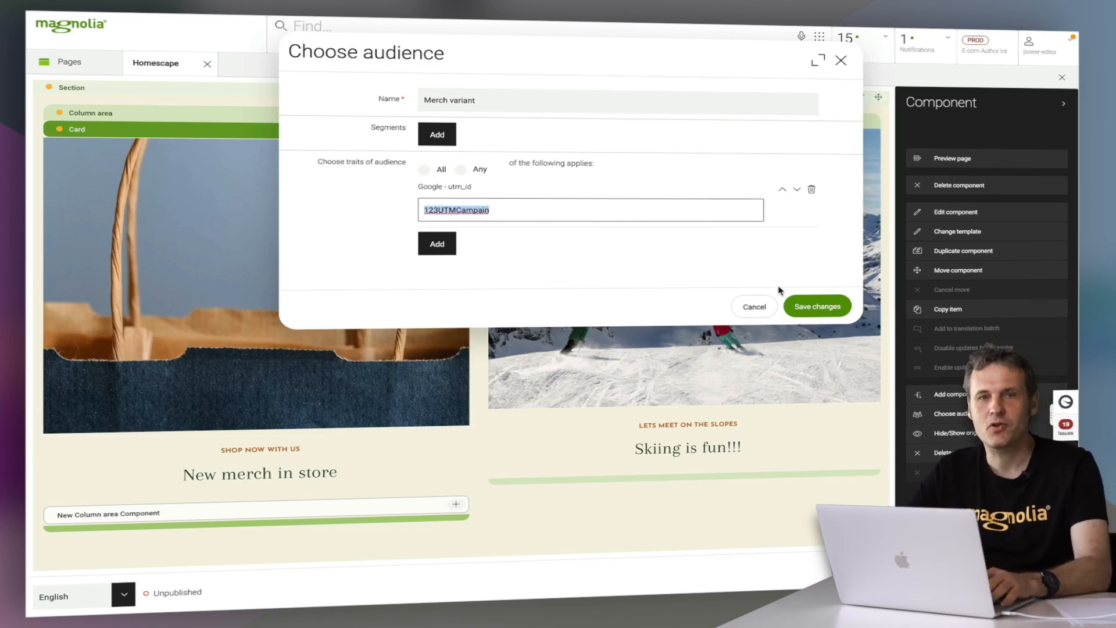
{"action": "left_click", "coordinate": [843, 307]}
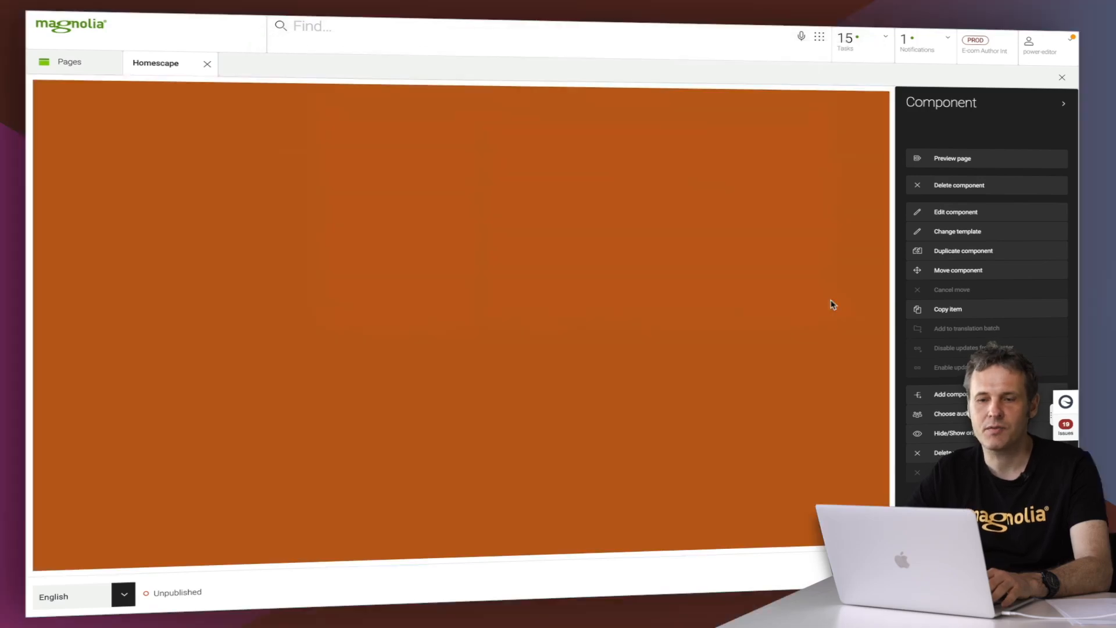
Step: Preview the Homescape page as an anonymous visitor and check which card shows in the first column
{"action": "scroll", "coordinate": [601, 345], "scroll_direction": "down", "scroll_amount": 6}
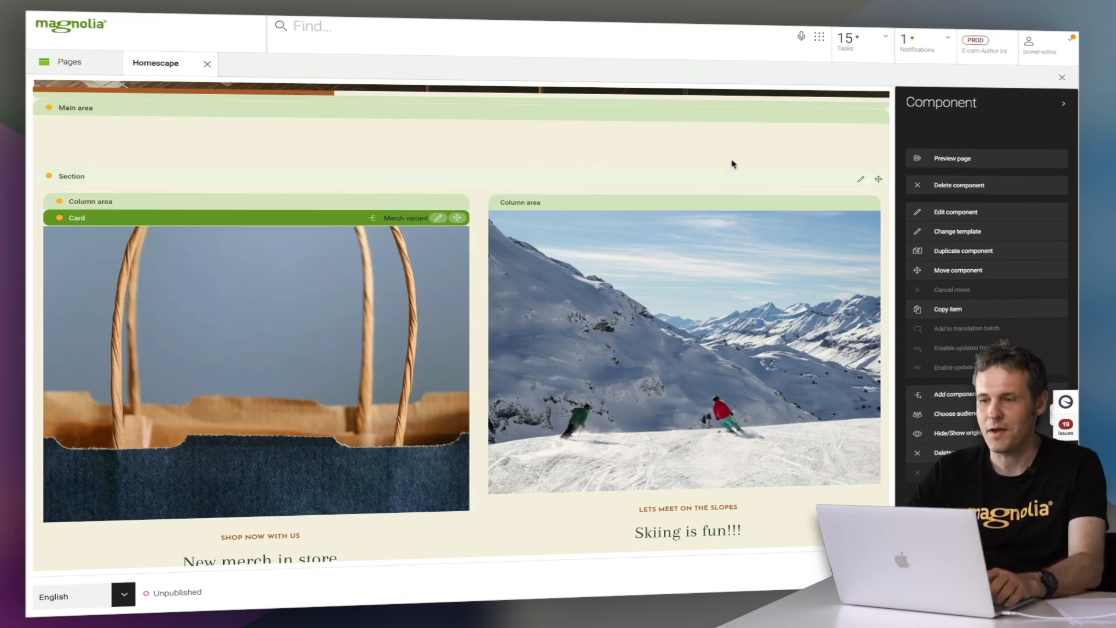
{"action": "left_click", "coordinate": [959, 159]}
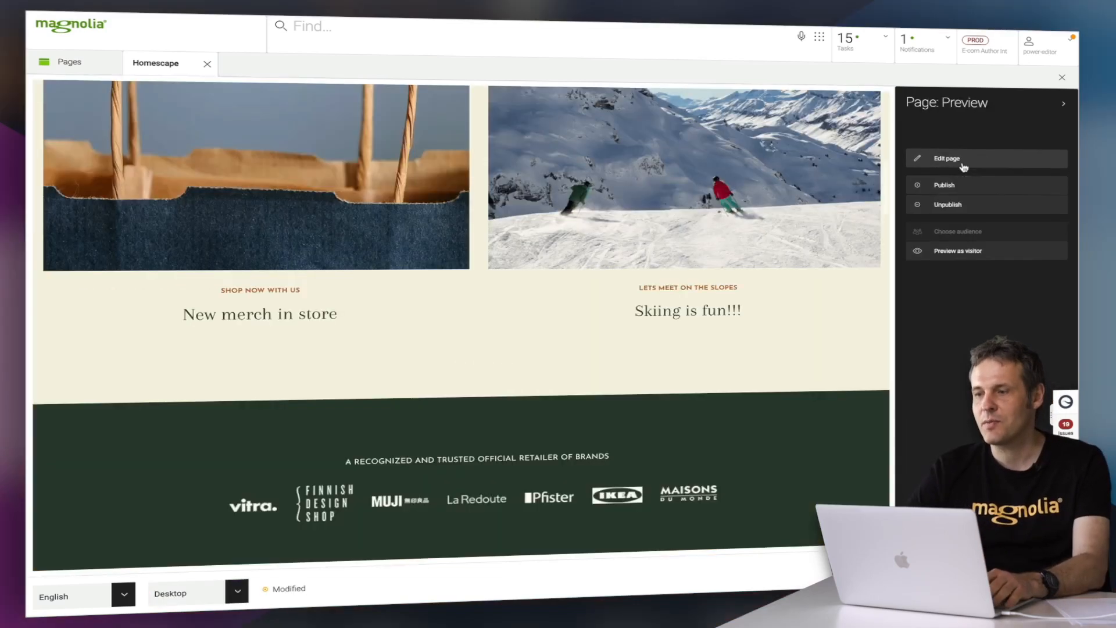
{"action": "left_click", "coordinate": [962, 252]}
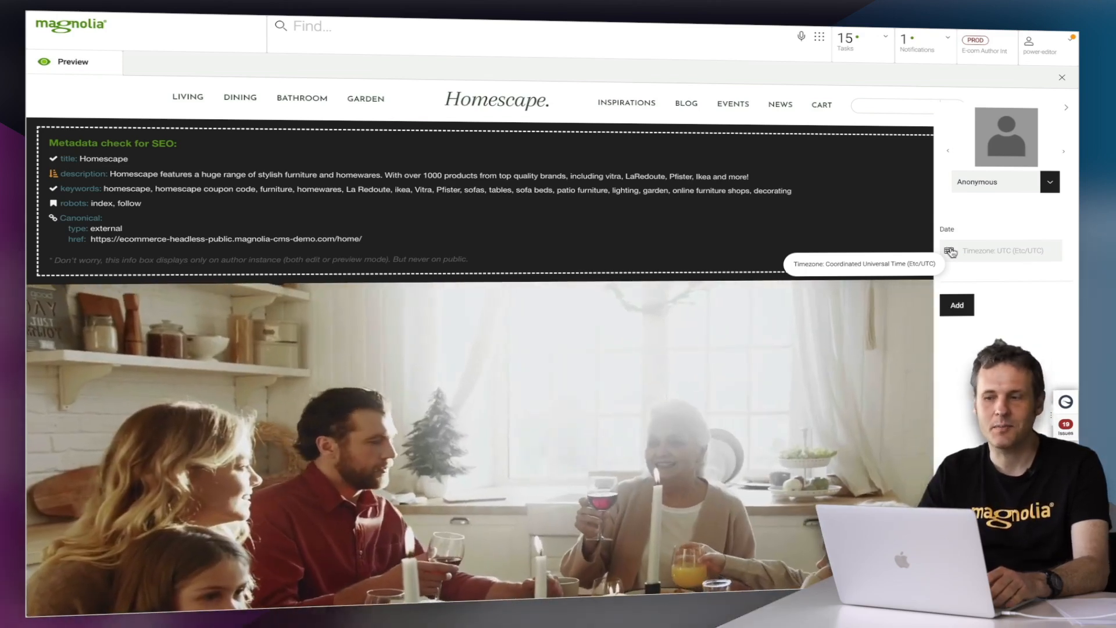
{"action": "scroll", "coordinate": [715, 404], "scroll_direction": "down", "scroll_amount": 10}
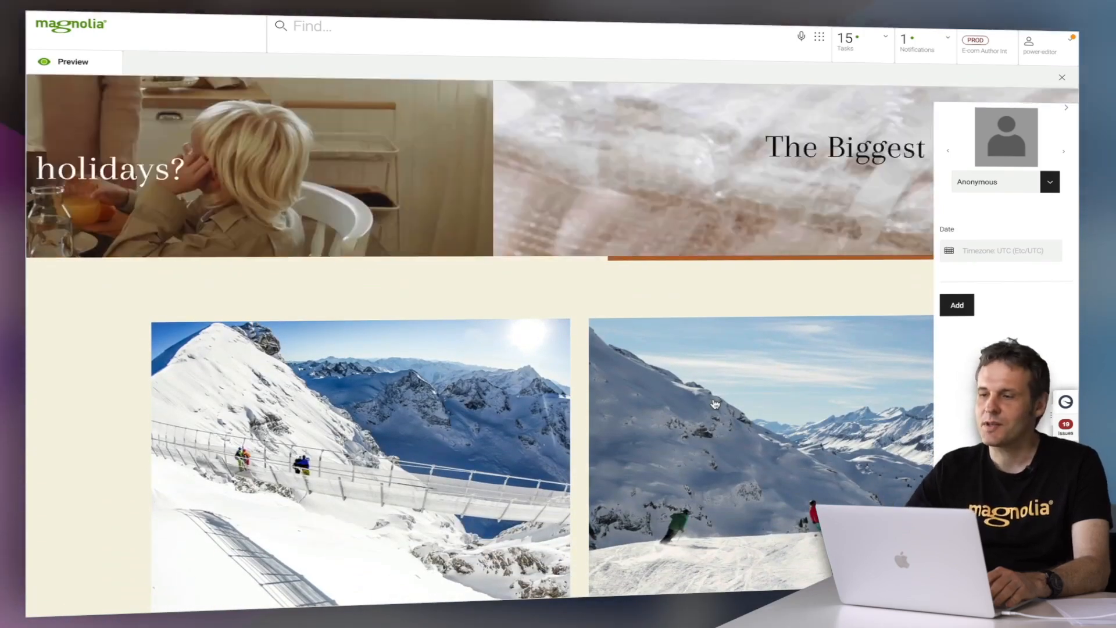
{"action": "left_click", "coordinate": [1050, 182]}
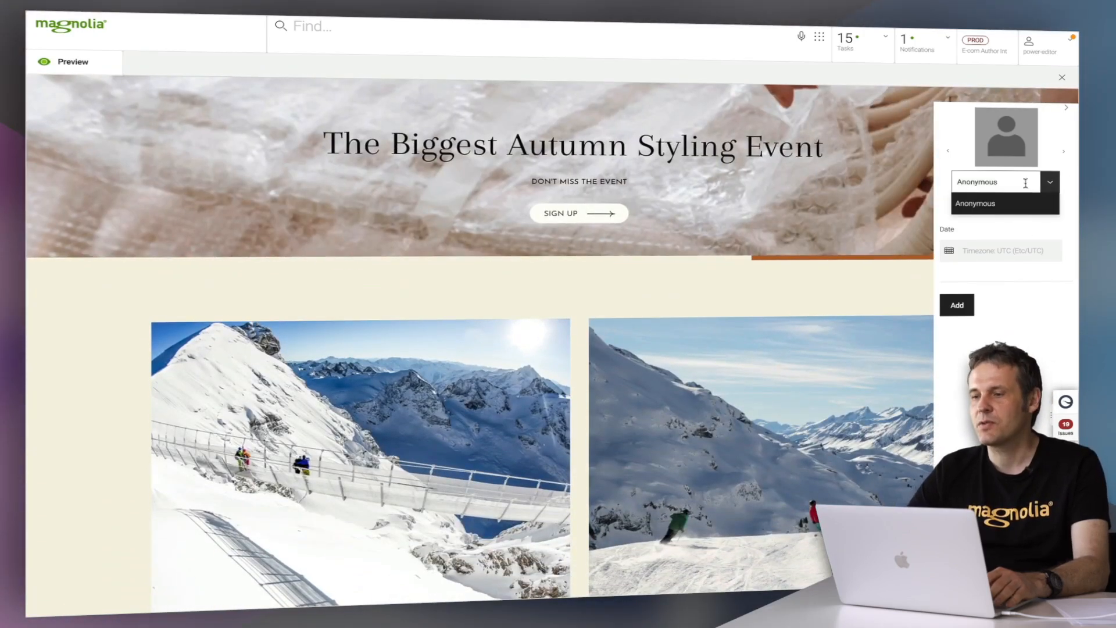
{"action": "left_click", "coordinate": [1018, 308]}
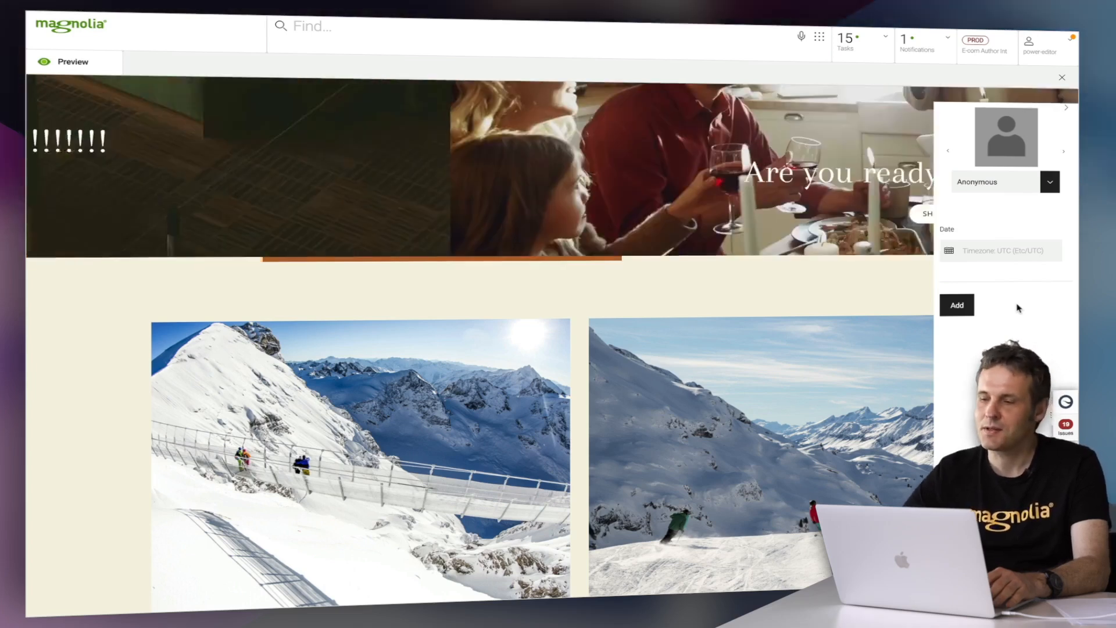
Step: Add the Google - utm_id trait with the value "123UTMCampain" to the visitor preview and check the first column's card
{"action": "left_click", "coordinate": [956, 307]}
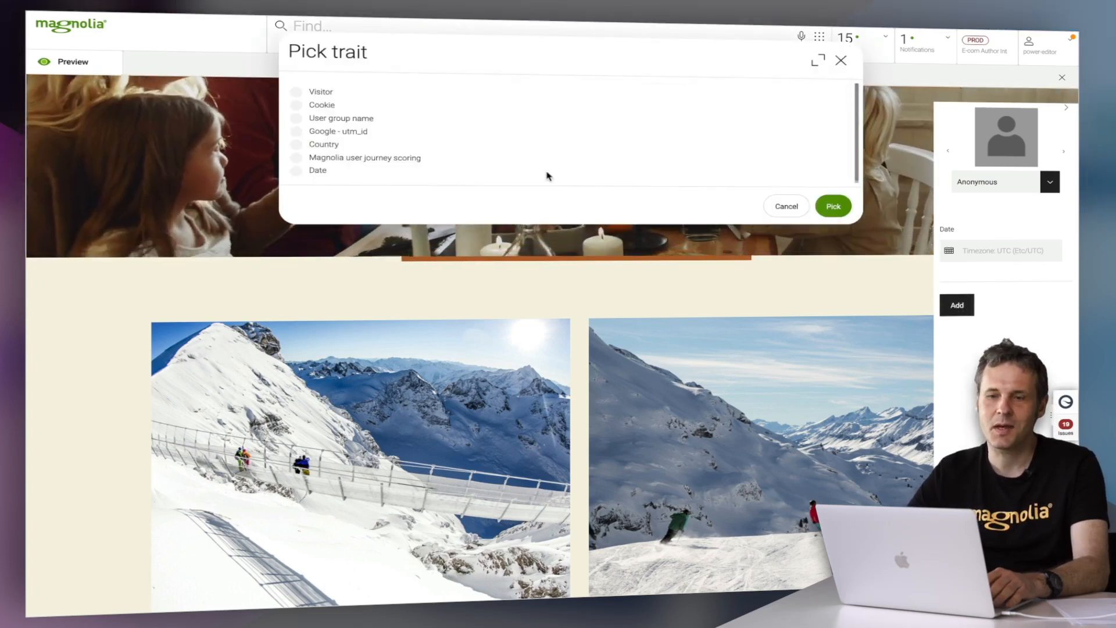
{"action": "left_click", "coordinate": [355, 135]}
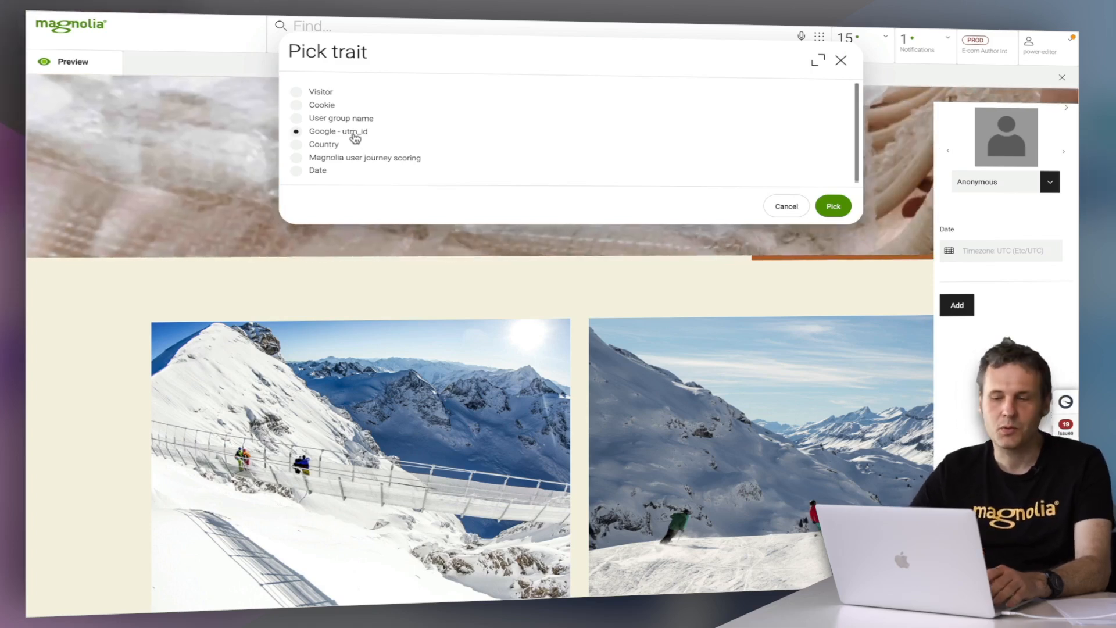
{"action": "left_click", "coordinate": [833, 206]}
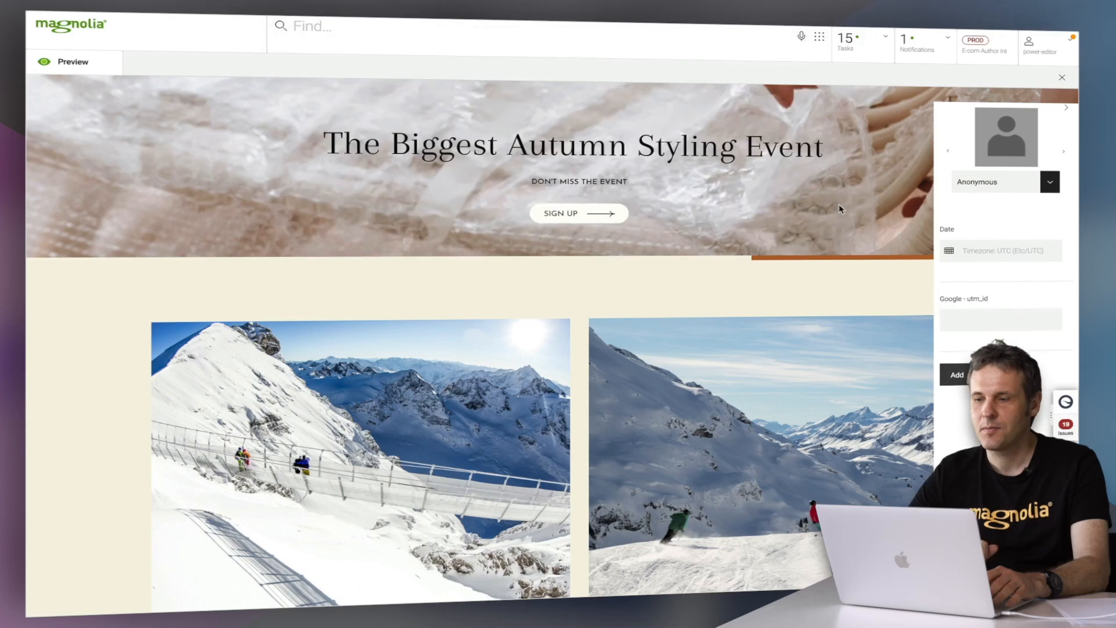
{"action": "left_click", "coordinate": [964, 320]}
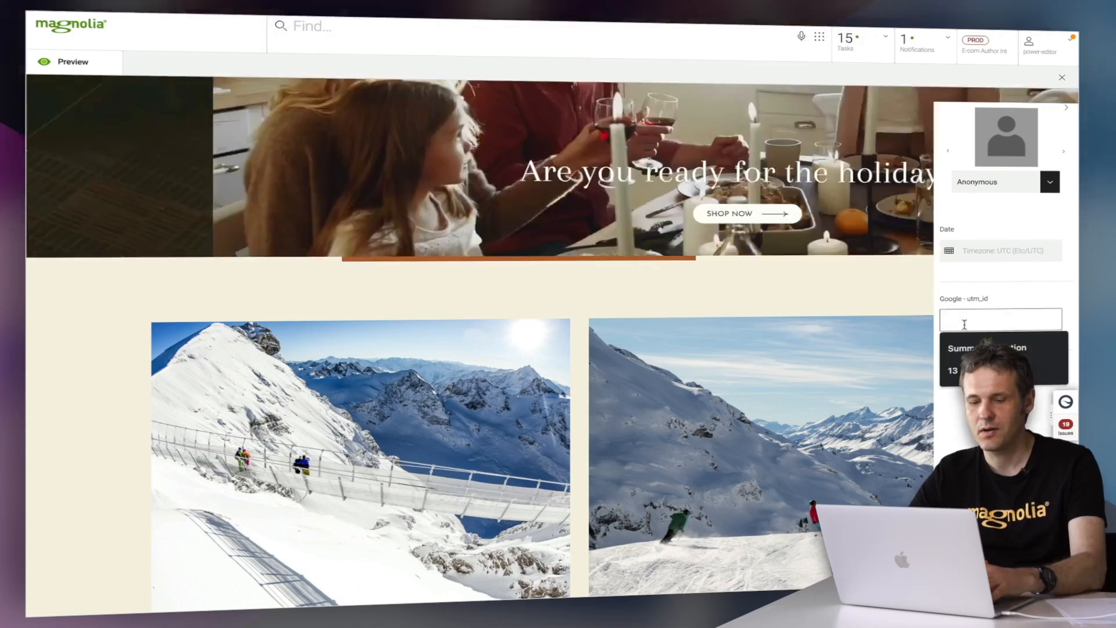
{"action": "type", "text": "123UTMCampain"}
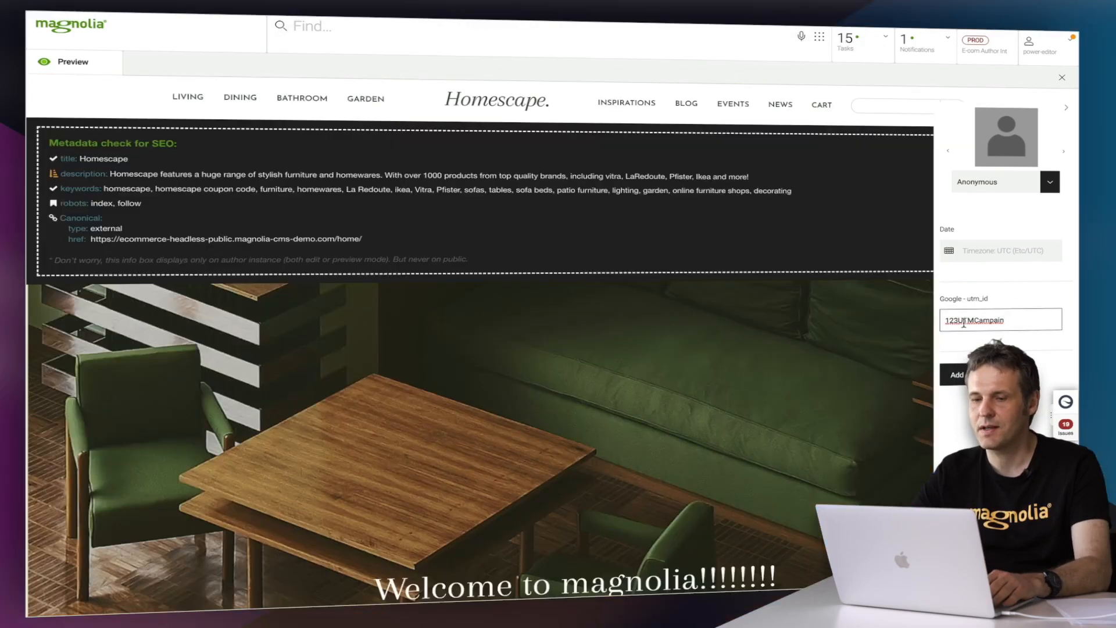
{"action": "scroll", "coordinate": [695, 360], "scroll_direction": "down", "scroll_amount": 10}
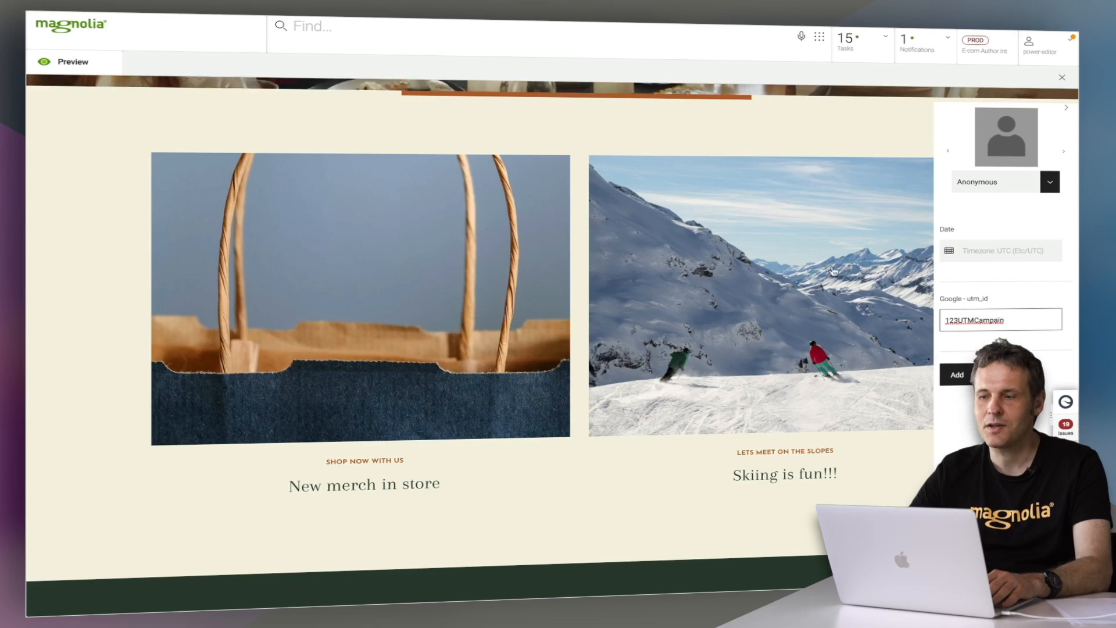
Step: Preview the page for the date 2022-03-31, review it from top to bottom, and close the visitor preview
{"action": "left_click", "coordinate": [949, 251]}
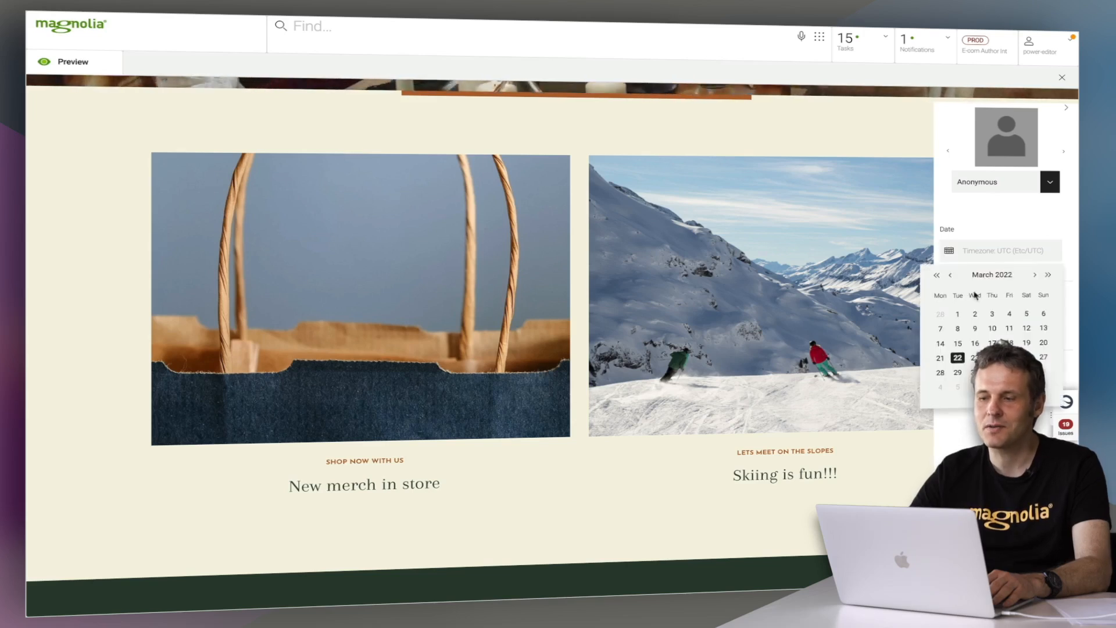
{"action": "left_click", "coordinate": [992, 372]}
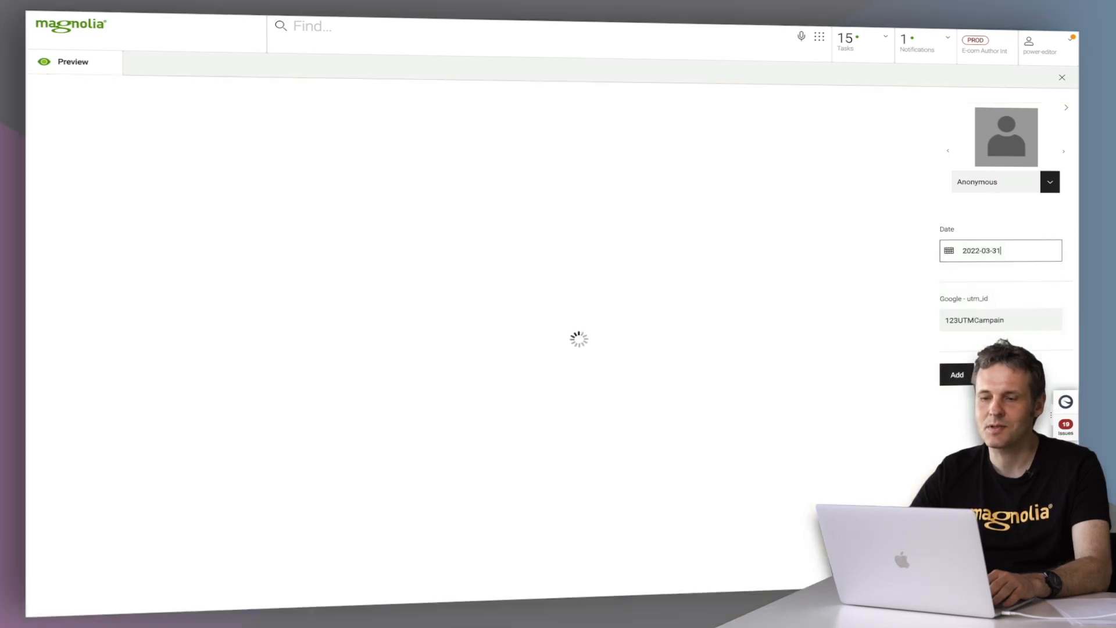
{"action": "scroll", "coordinate": [583, 349], "scroll_direction": "down", "scroll_amount": 10}
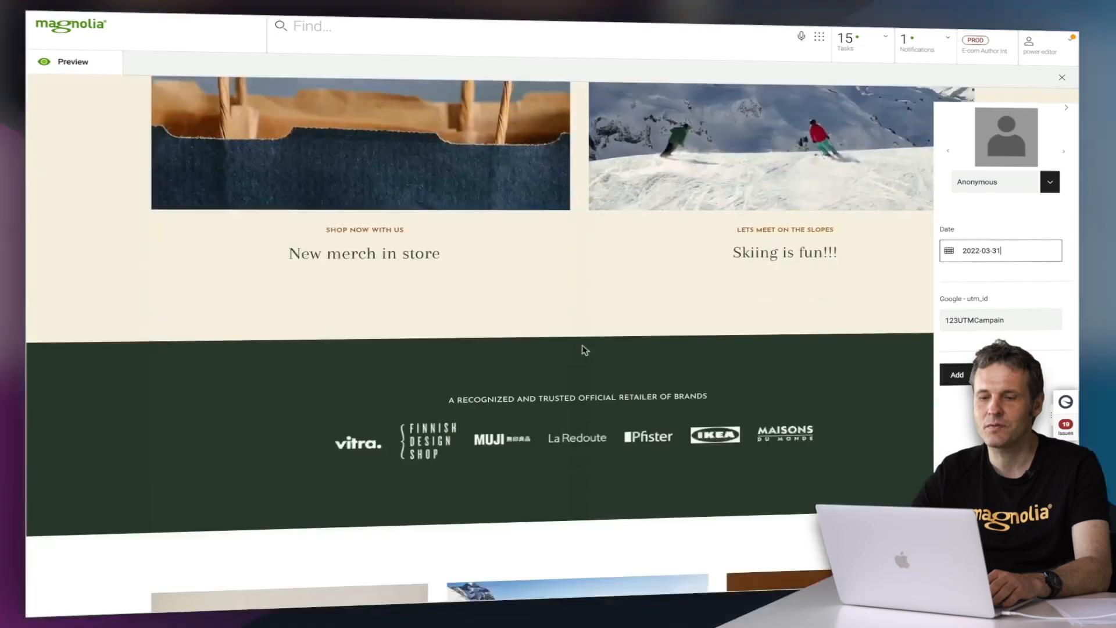
{"action": "scroll", "coordinate": [583, 349], "scroll_direction": "down", "scroll_amount": 15}
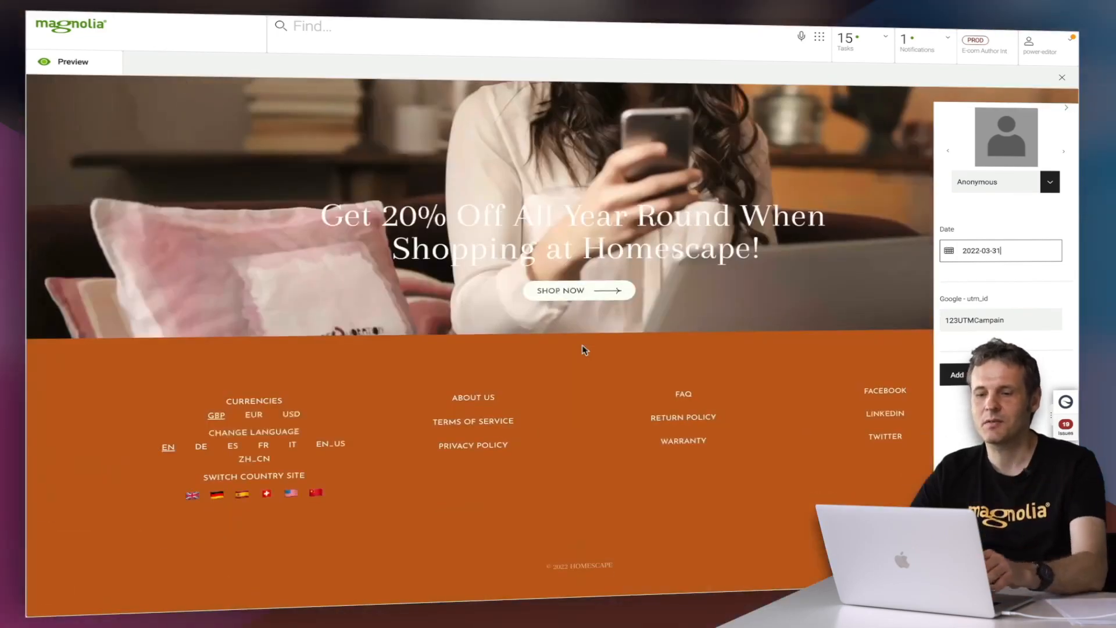
{"action": "scroll", "coordinate": [583, 349], "scroll_direction": "up", "scroll_amount": 5}
{"action": "scroll", "coordinate": [584, 351], "scroll_direction": "up", "scroll_amount": 15}
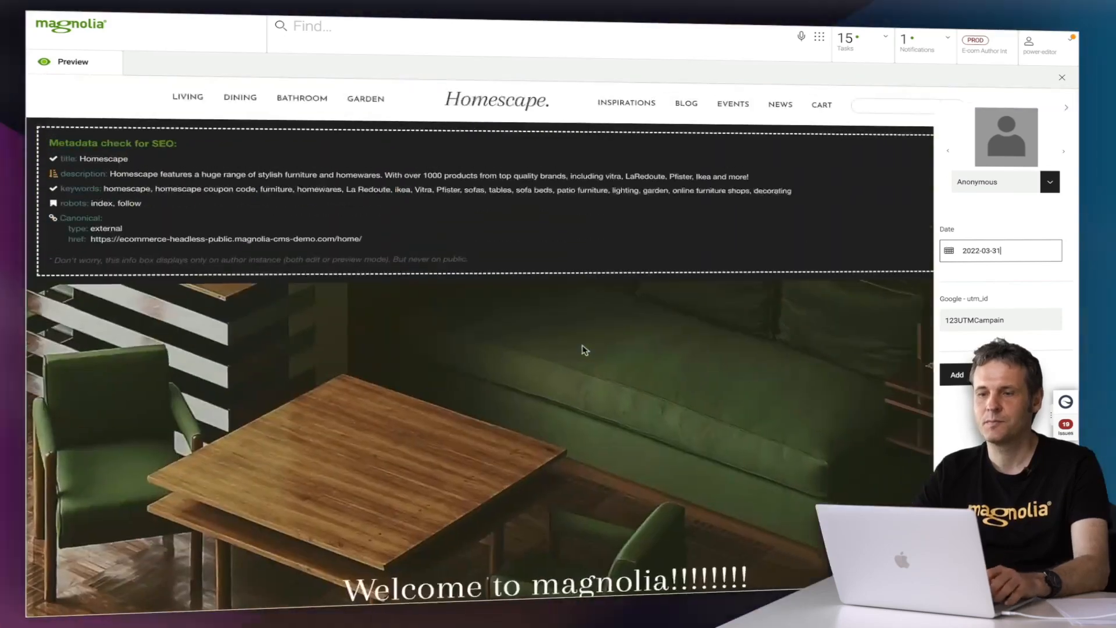
{"action": "left_click", "coordinate": [1062, 79]}
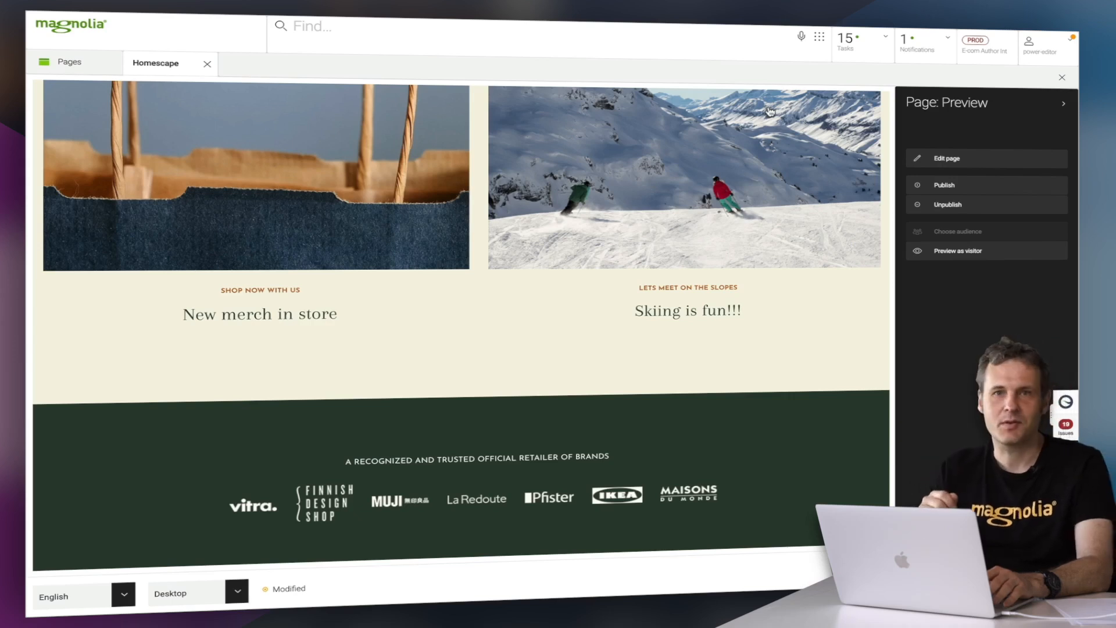
Step: Open the EMEA segment in the Segments app and review its traits and the trait types that can be added
{"action": "left_click", "coordinate": [819, 37]}
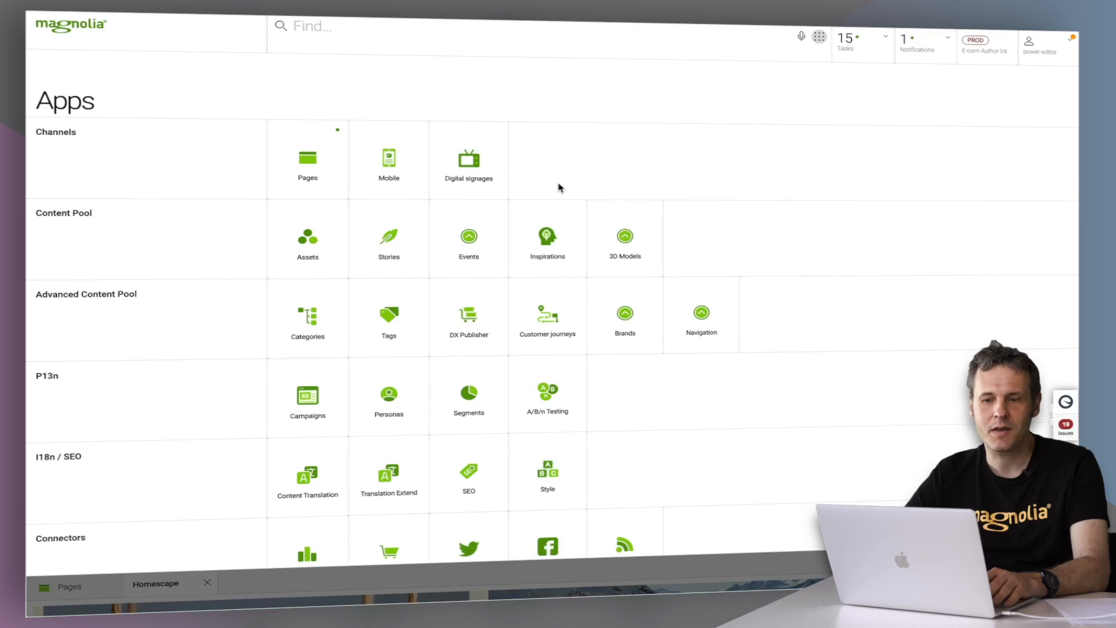
{"action": "left_click", "coordinate": [469, 394]}
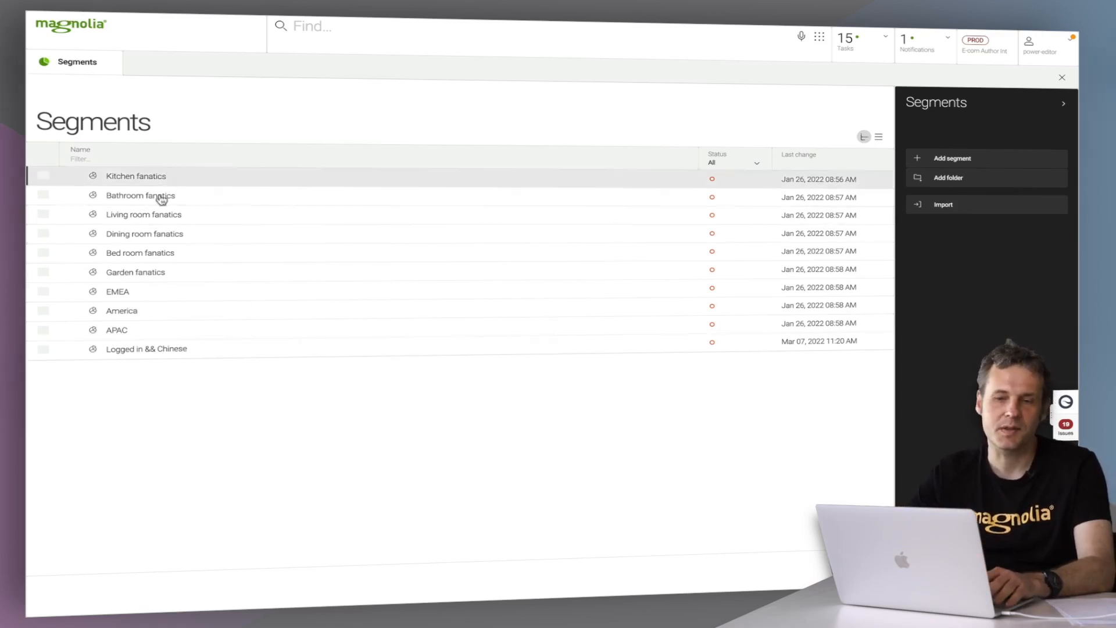
{"action": "double_click", "coordinate": [137, 292]}
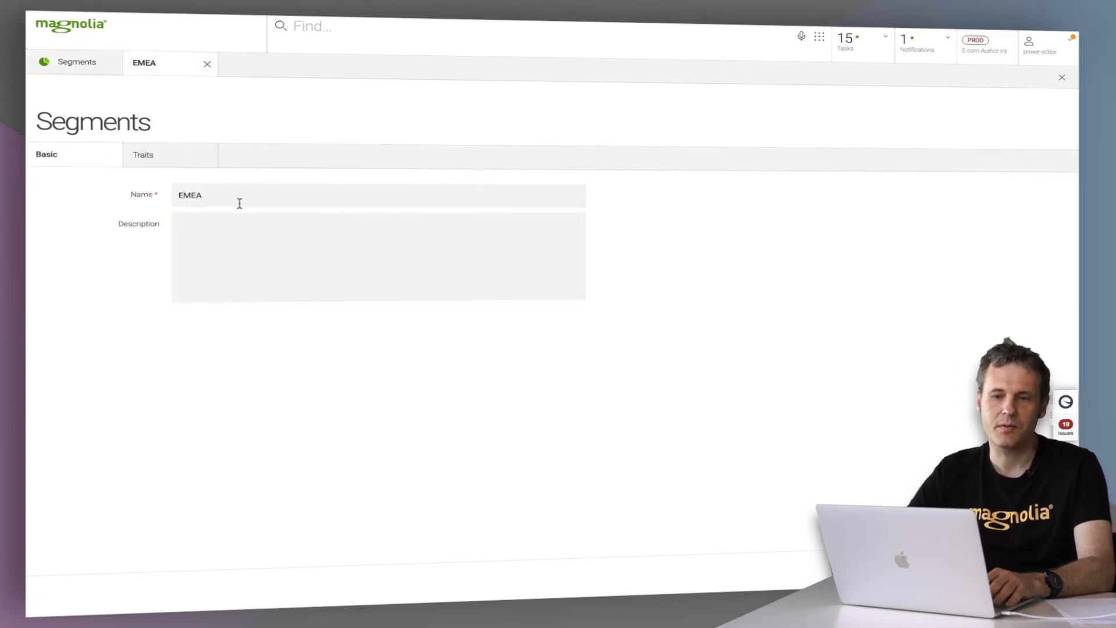
{"action": "left_click", "coordinate": [153, 158]}
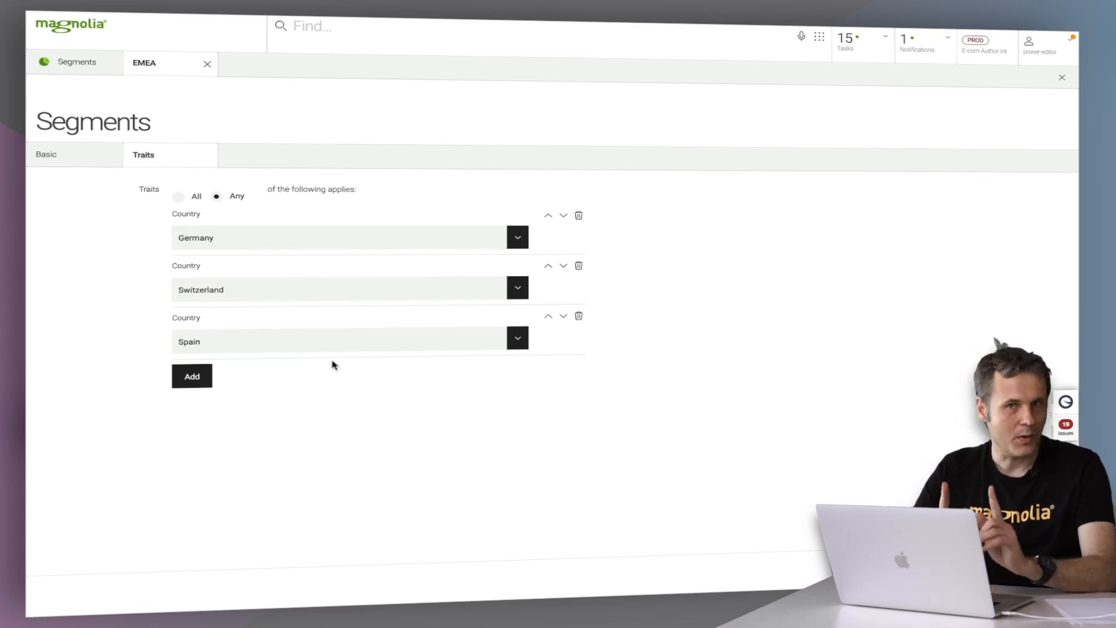
{"action": "left_click", "coordinate": [210, 374]}
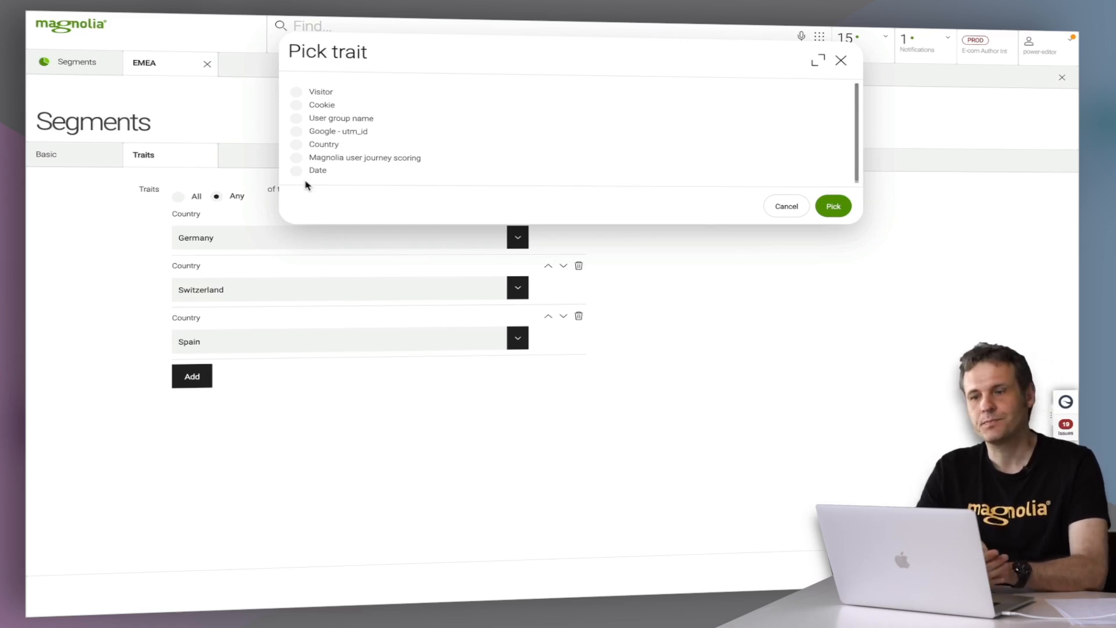
{"action": "left_click", "coordinate": [796, 207]}
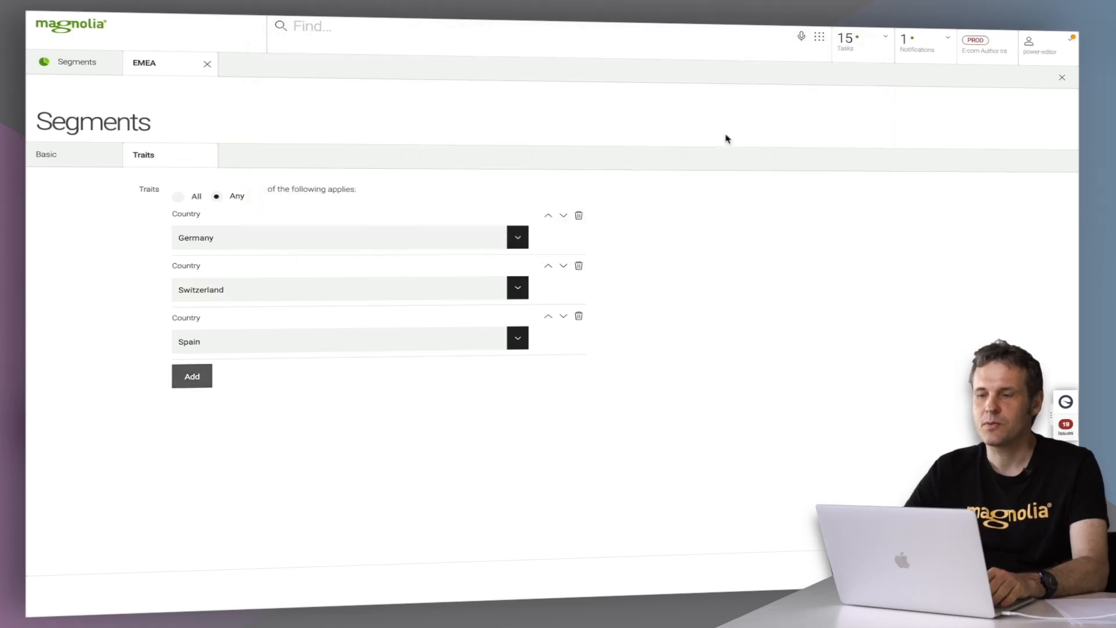
Step: Return to the Homescape page, switch it to editing, and select the Merch variant card in the first column
{"action": "left_click", "coordinate": [819, 36]}
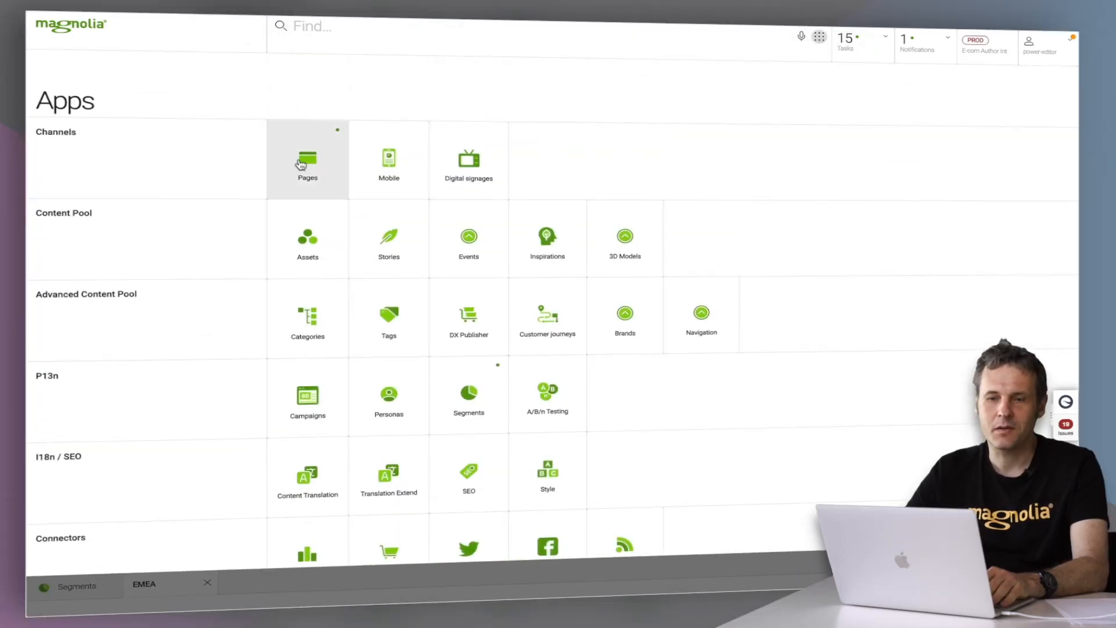
{"action": "left_click", "coordinate": [305, 163]}
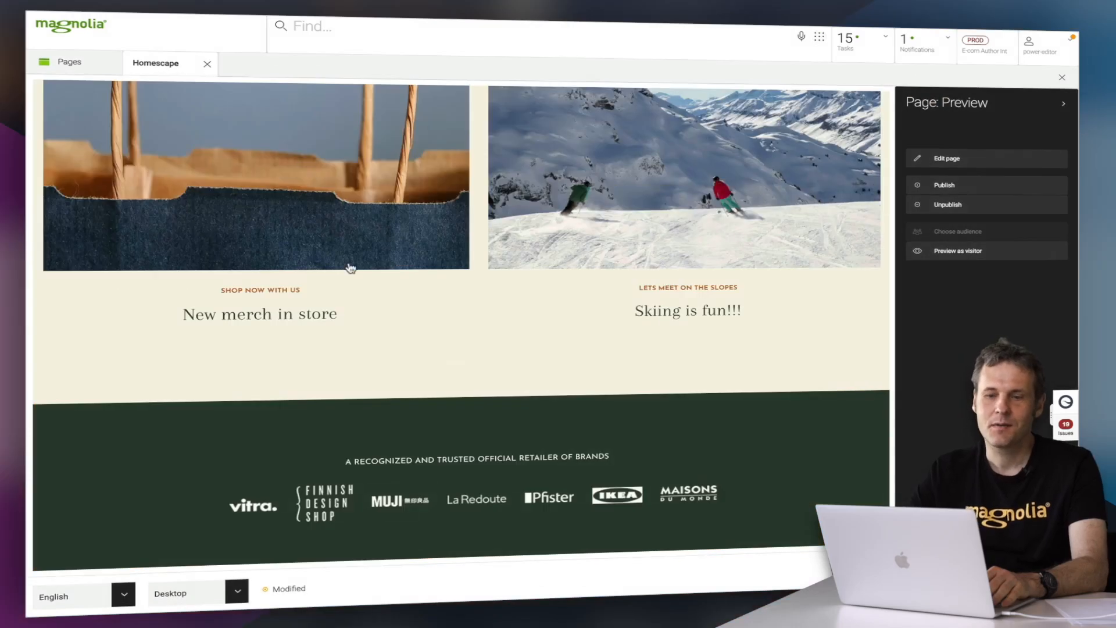
{"action": "scroll", "coordinate": [350, 269], "scroll_direction": "up", "scroll_amount": 4}
{"action": "scroll", "coordinate": [350, 268], "scroll_direction": "up", "scroll_amount": 1}
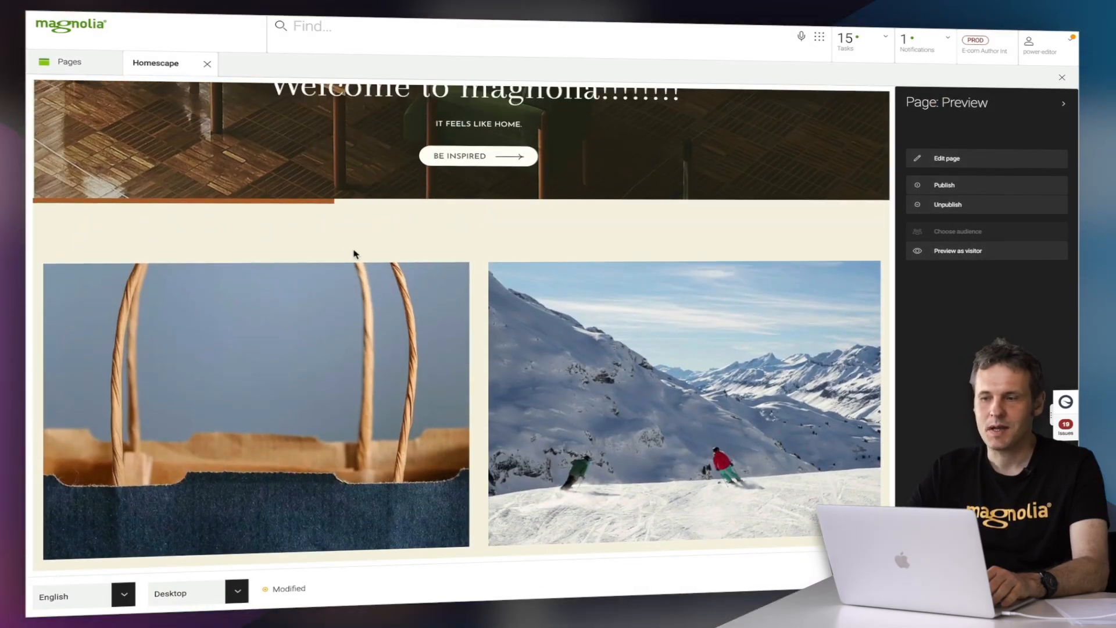
{"action": "left_click", "coordinate": [959, 158]}
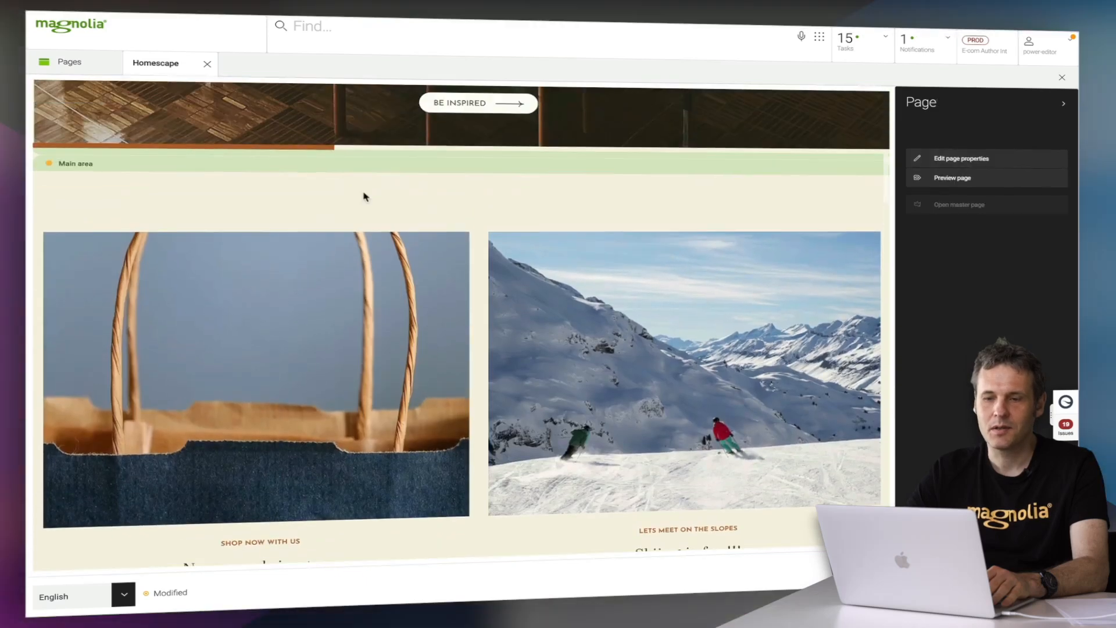
{"action": "left_click", "coordinate": [370, 213]}
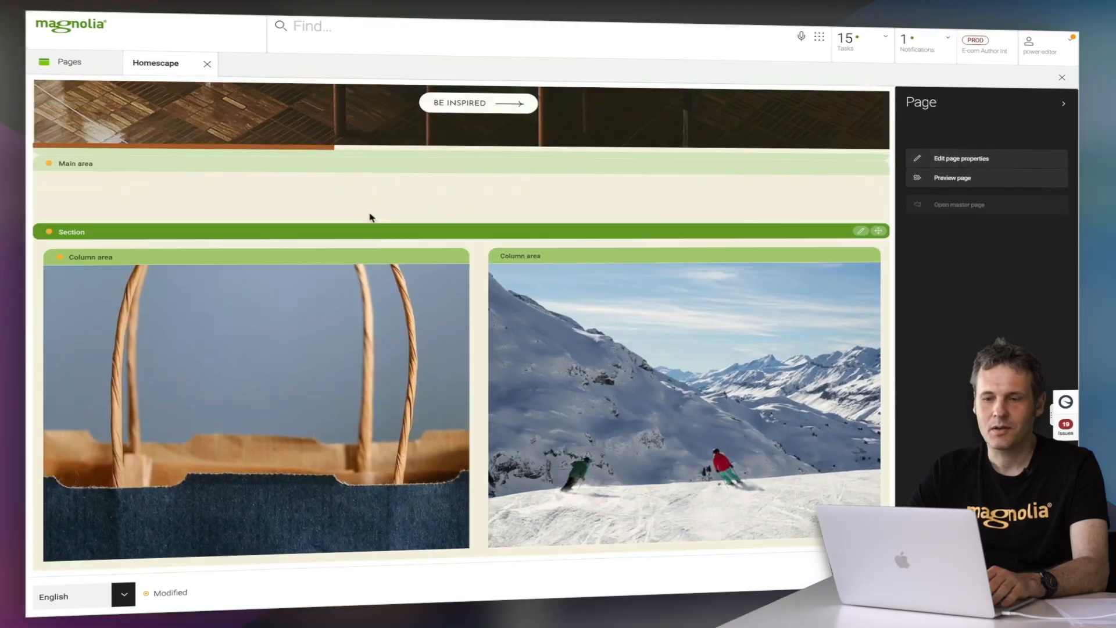
{"action": "left_click", "coordinate": [389, 262]}
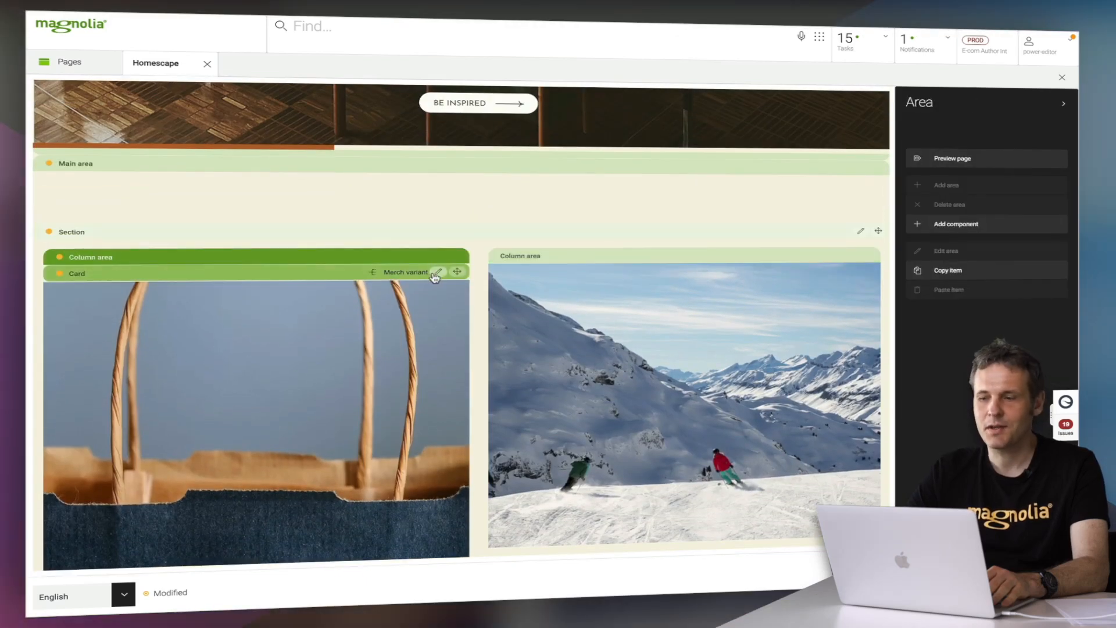
{"action": "left_click_drag", "start_coordinate": [431, 276], "coordinate": [372, 274]}
{"action": "left_click", "coordinate": [329, 273]}
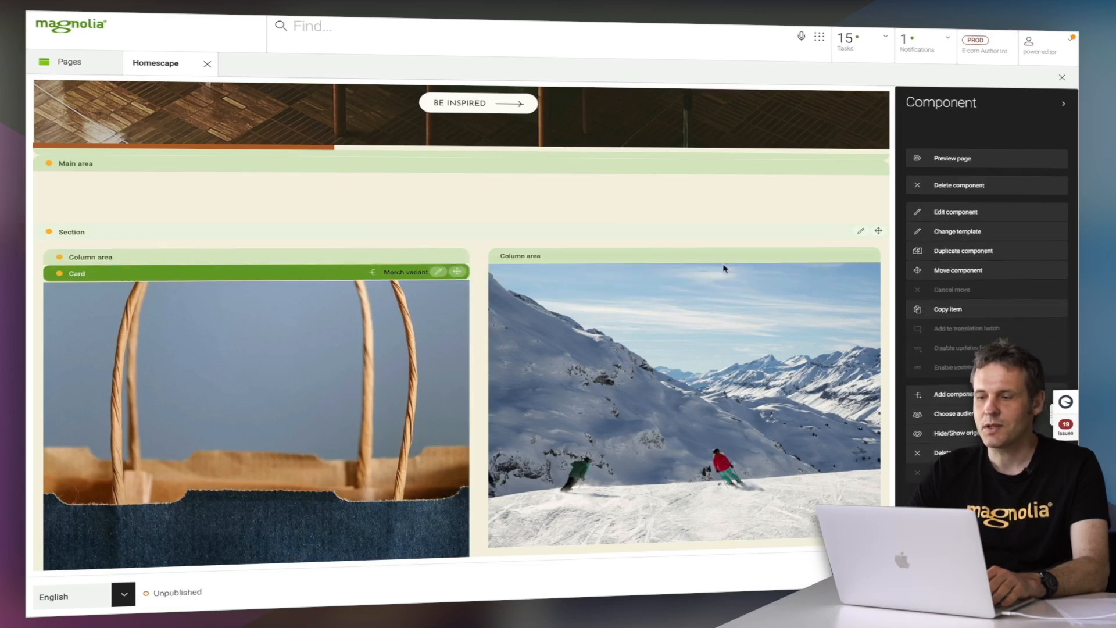
Step: Replace the Google - utm_id trait in the Merch variant's audience with the EMEA segment and save the changes
{"action": "left_click", "coordinate": [954, 414]}
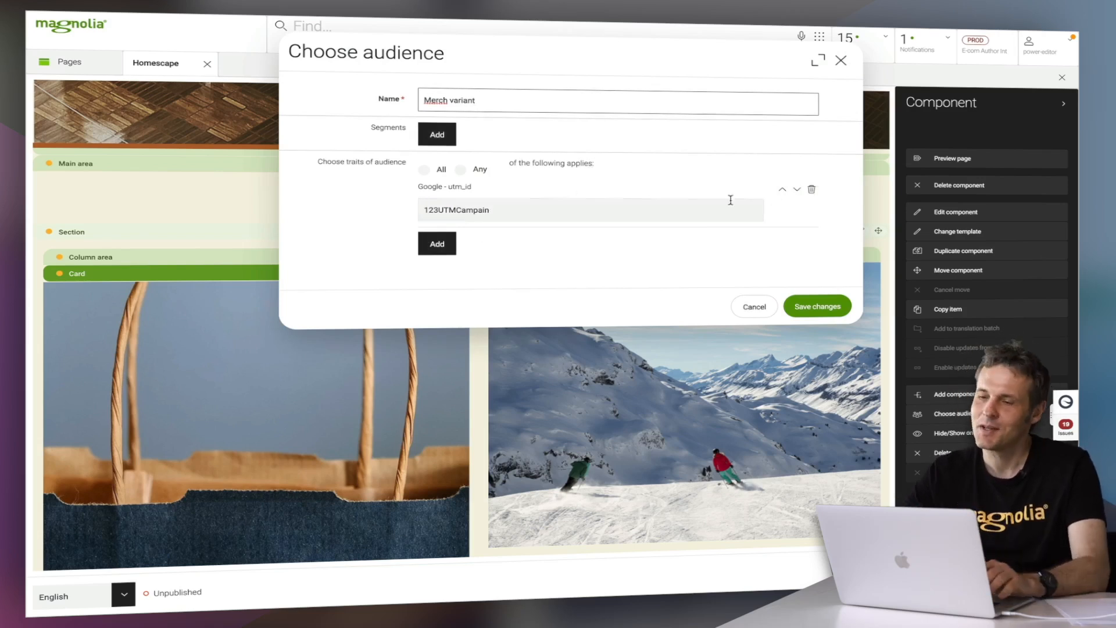
{"action": "left_click", "coordinate": [811, 190]}
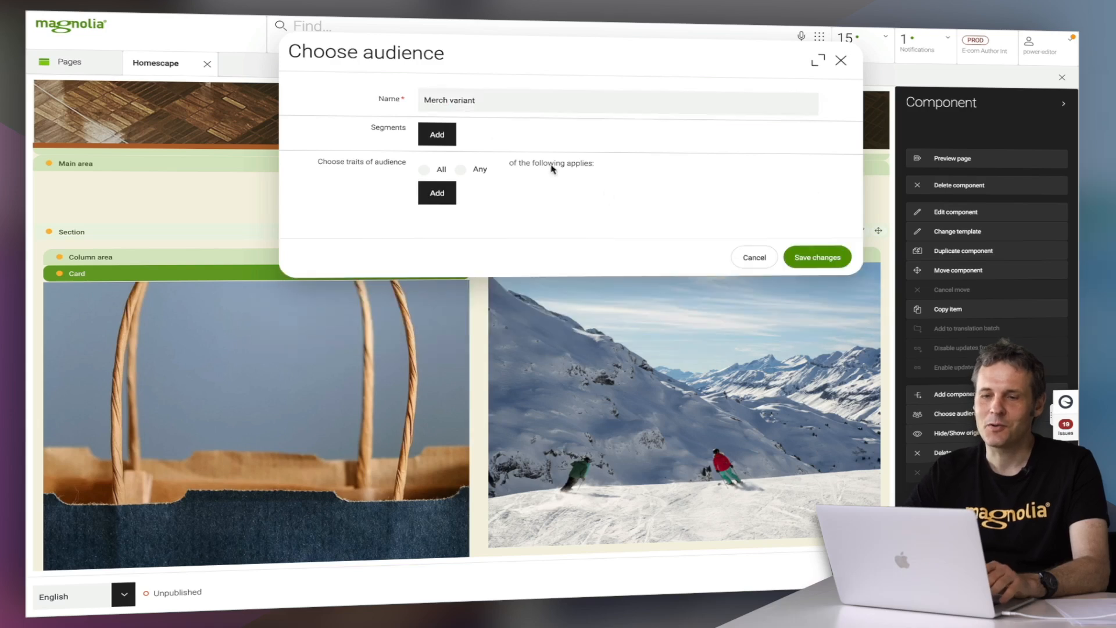
{"action": "left_click", "coordinate": [437, 134]}
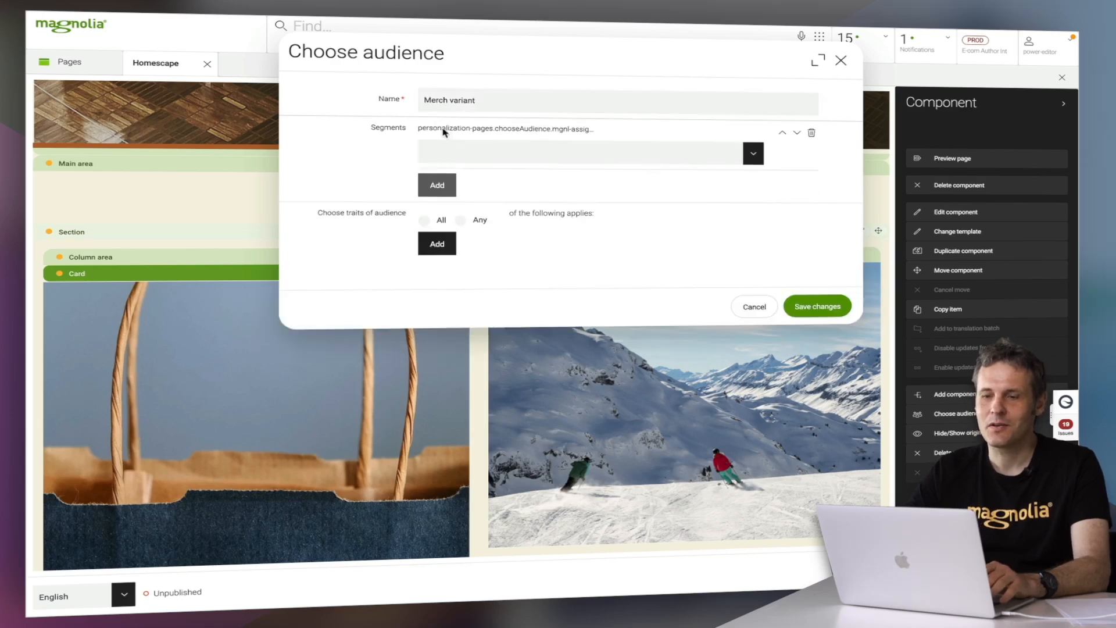
{"action": "left_click", "coordinate": [753, 154]}
{"action": "left_click", "coordinate": [491, 315]}
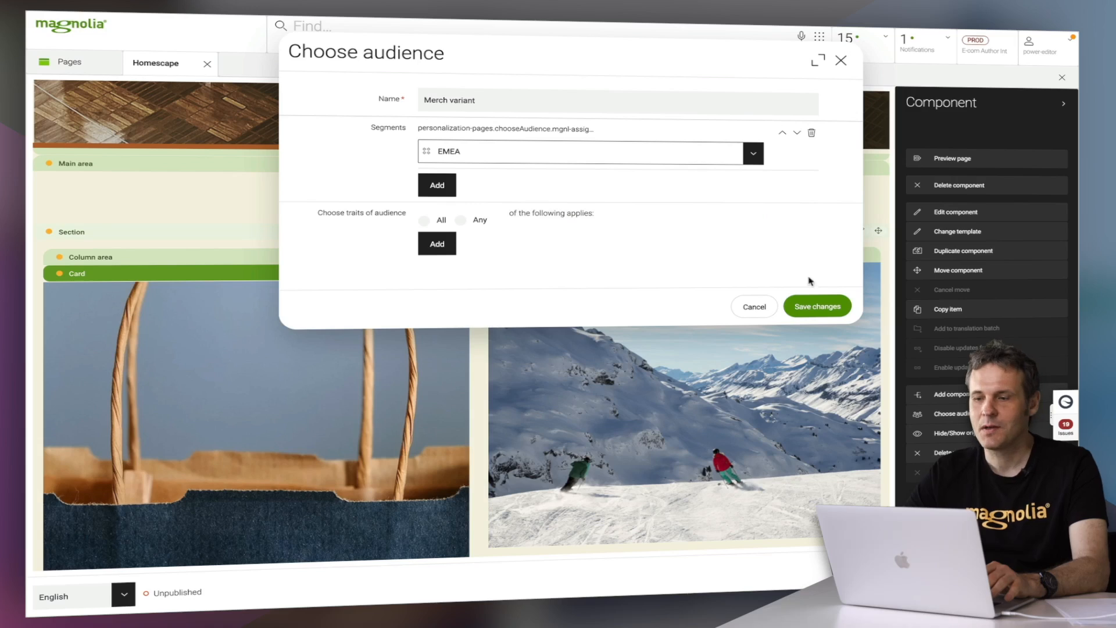
{"action": "left_click", "coordinate": [831, 306]}
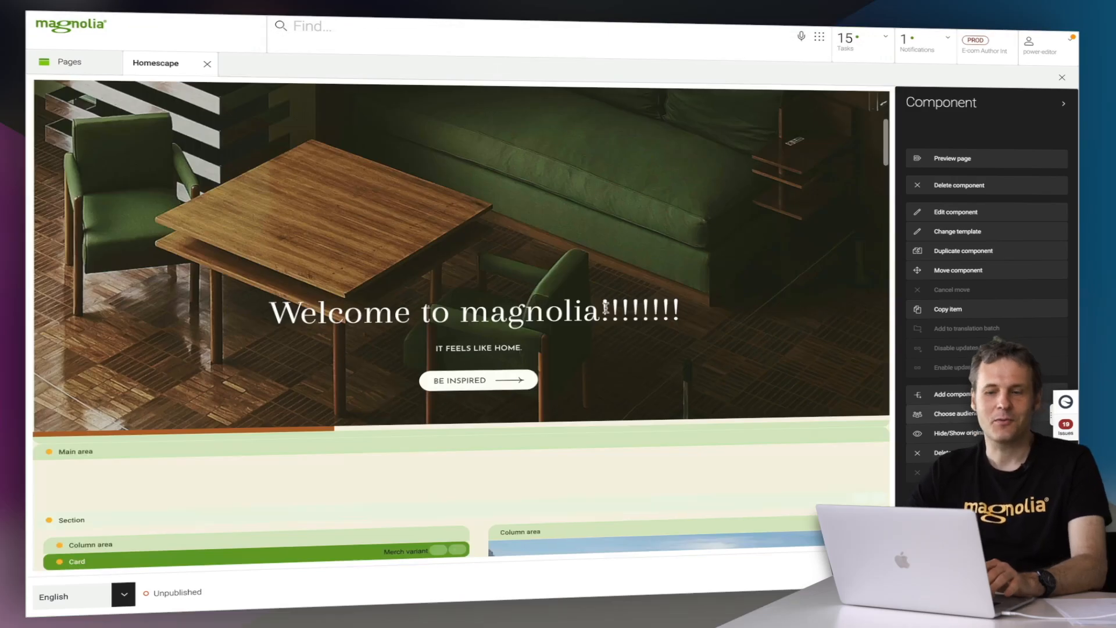
Step: Preview the Homescape page and open the Cebu dining chair from its product teasers
{"action": "scroll", "coordinate": [605, 311], "scroll_direction": "down", "scroll_amount": 5}
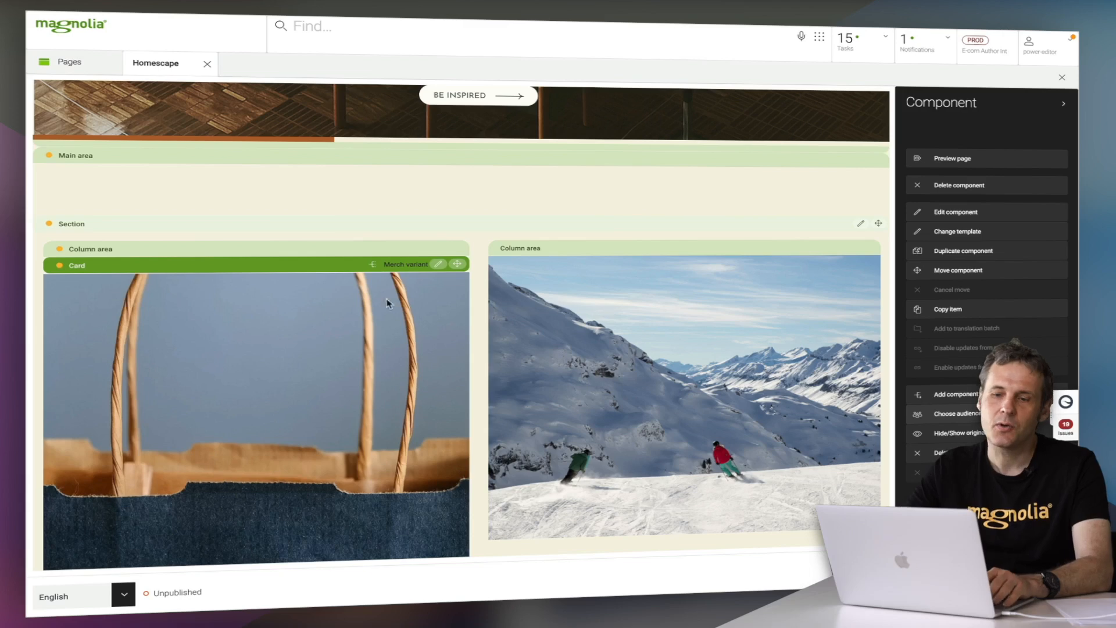
{"action": "scroll", "coordinate": [378, 306], "scroll_direction": "down", "scroll_amount": 15}
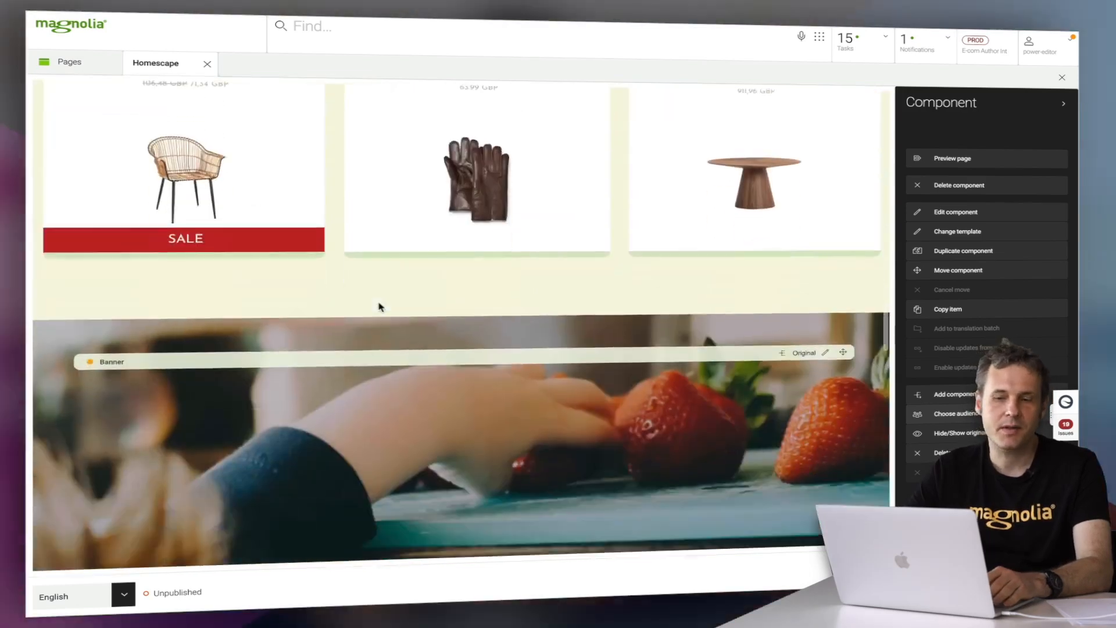
{"action": "scroll", "coordinate": [454, 406], "scroll_direction": "down", "scroll_amount": 3}
{"action": "scroll", "coordinate": [457, 384], "scroll_direction": "down", "scroll_amount": 12}
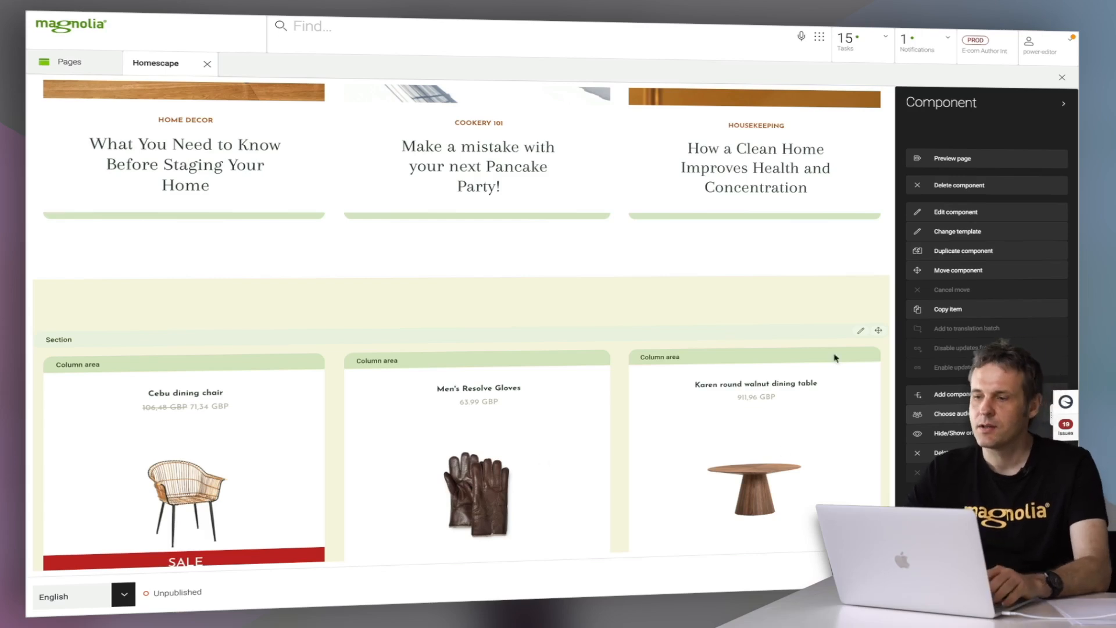
{"action": "left_click", "coordinate": [960, 166]}
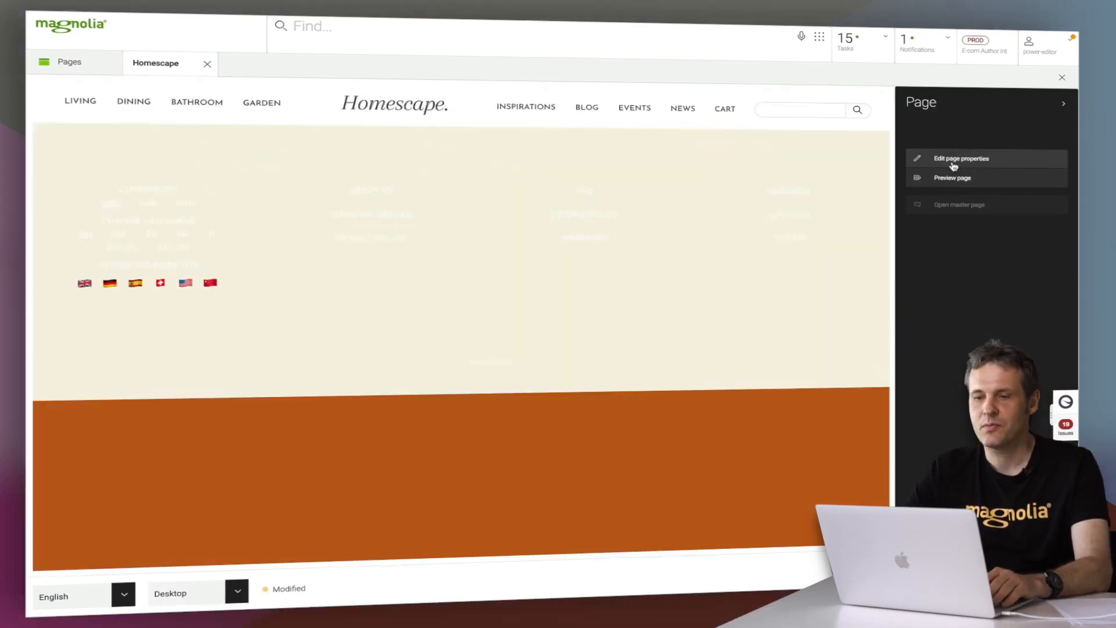
{"action": "scroll", "coordinate": [622, 232], "scroll_direction": "up", "scroll_amount": 3}
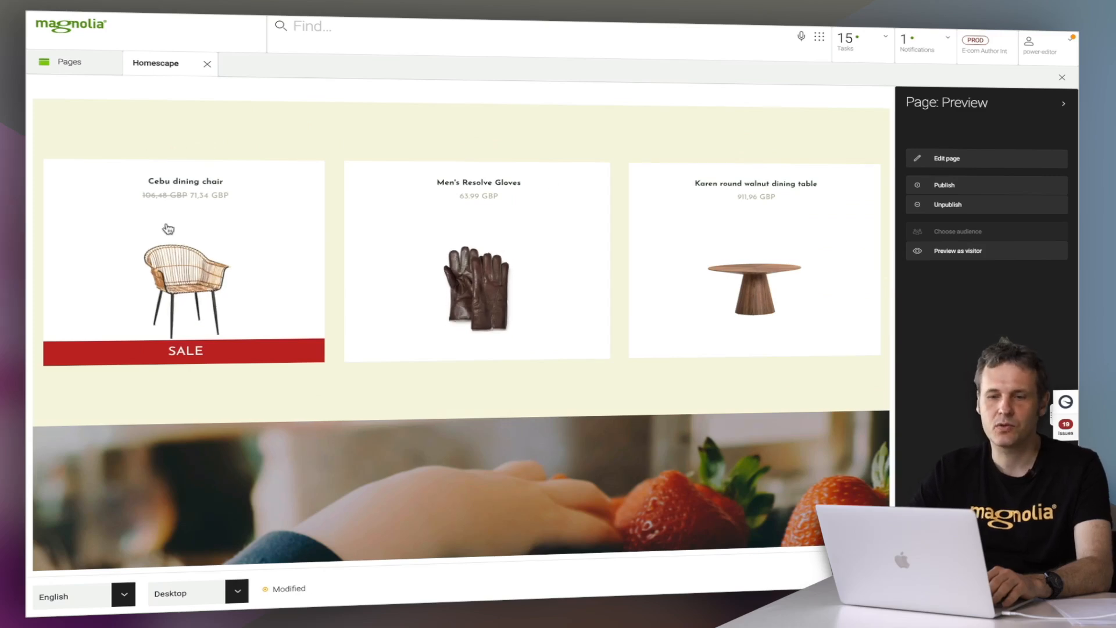
{"action": "left_click", "coordinate": [174, 266]}
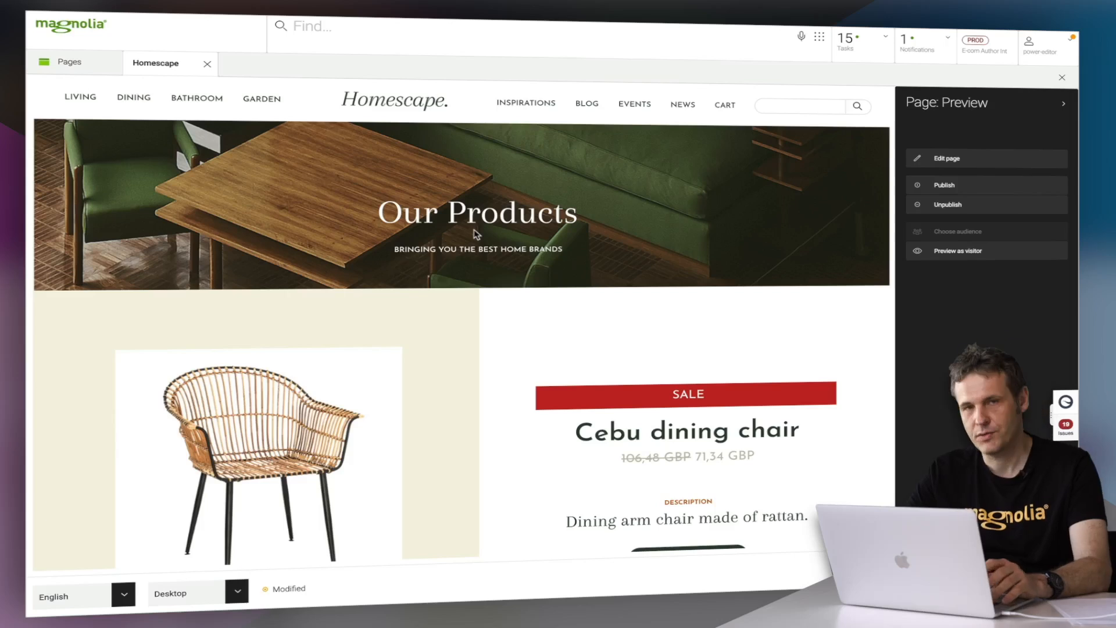
Step: Review the Cebu dining chair's product page and browse two items forward in the product carousel below it
{"action": "scroll", "coordinate": [475, 233], "scroll_direction": "down", "scroll_amount": 3}
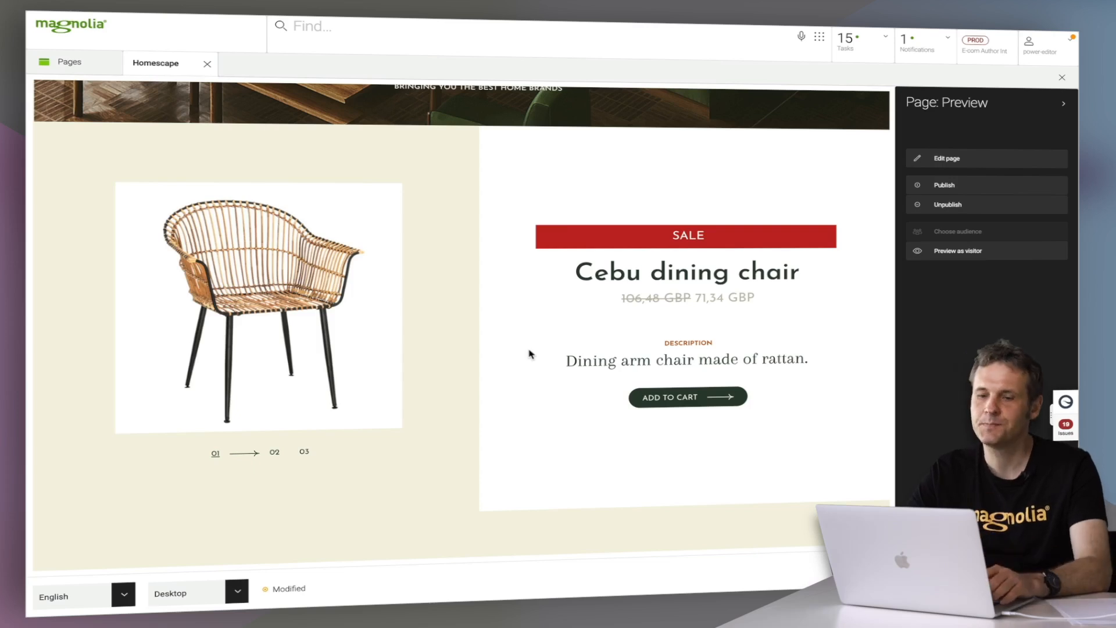
{"action": "scroll", "coordinate": [529, 354], "scroll_direction": "down", "scroll_amount": 2}
{"action": "scroll", "coordinate": [529, 353], "scroll_direction": "down", "scroll_amount": 3}
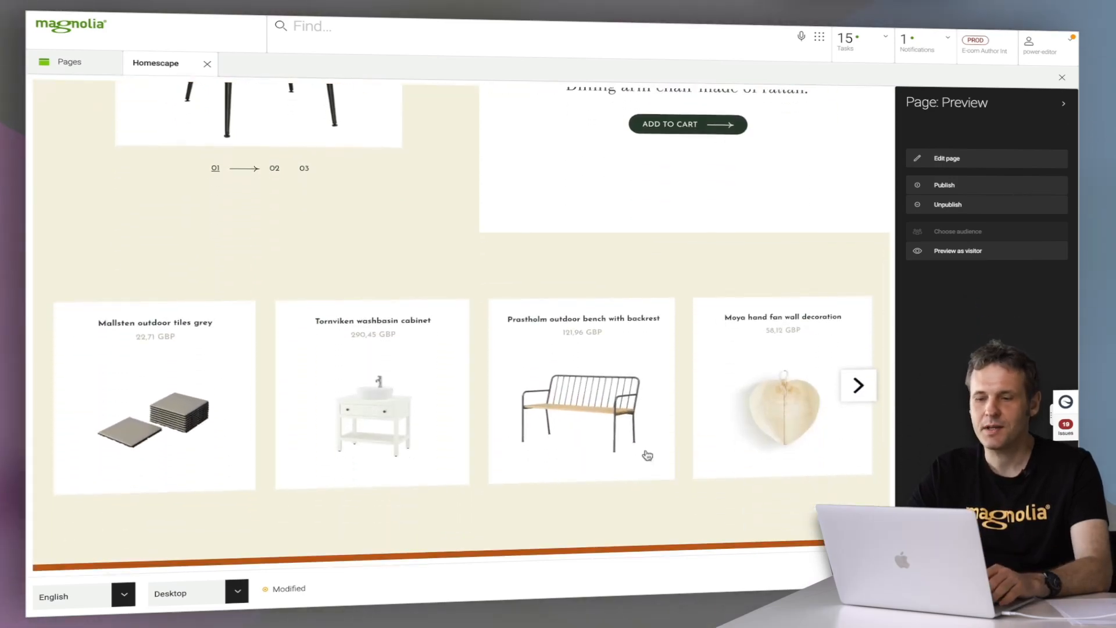
{"action": "left_click", "coordinate": [860, 395]}
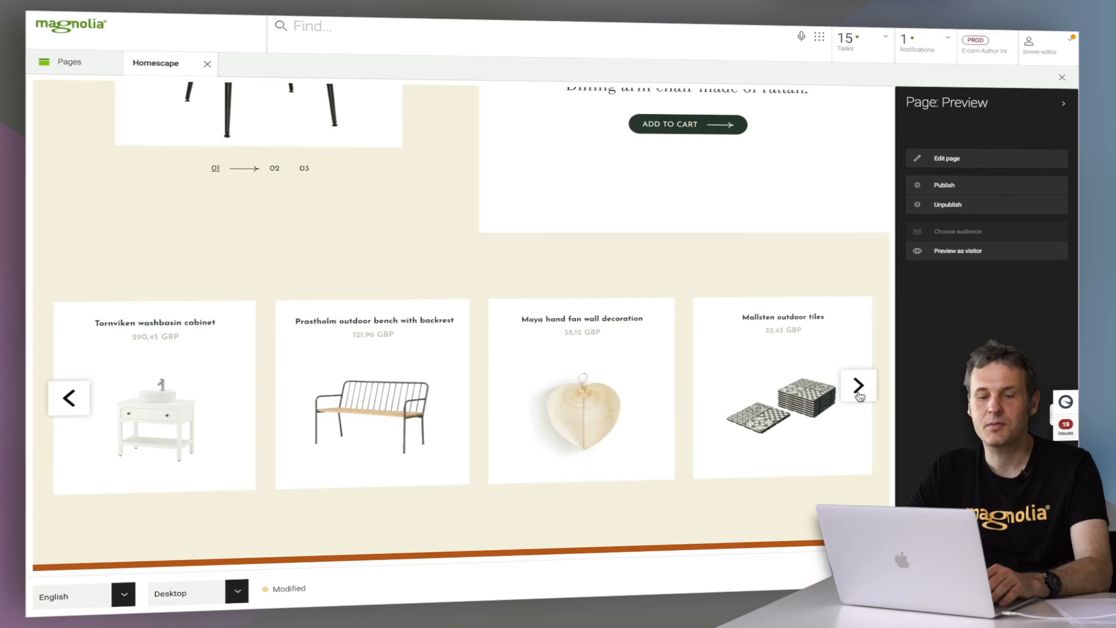
{"action": "left_click", "coordinate": [859, 395]}
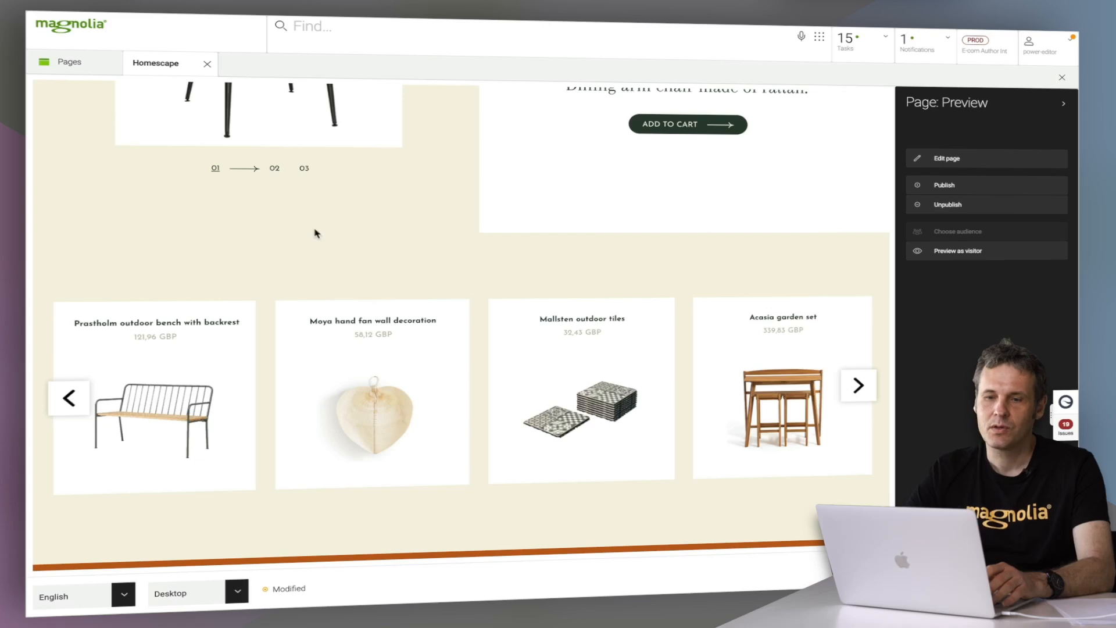
{"action": "scroll", "coordinate": [316, 232], "scroll_direction": "up", "scroll_amount": 5}
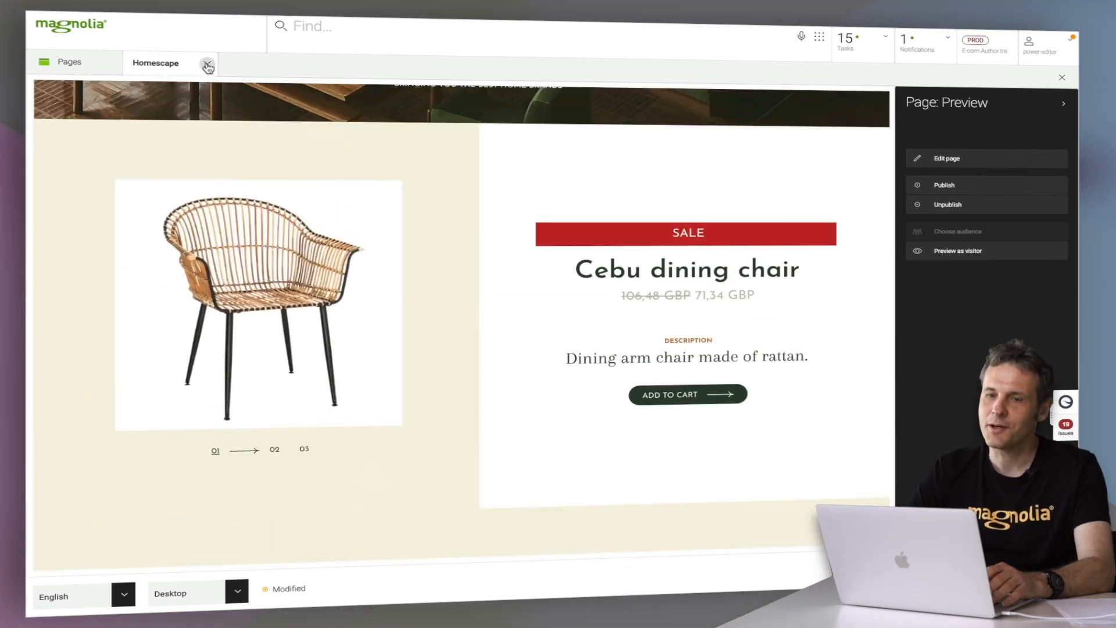
Step: Close the Homescape page and open the products page under home for editing
{"action": "left_click", "coordinate": [207, 64]}
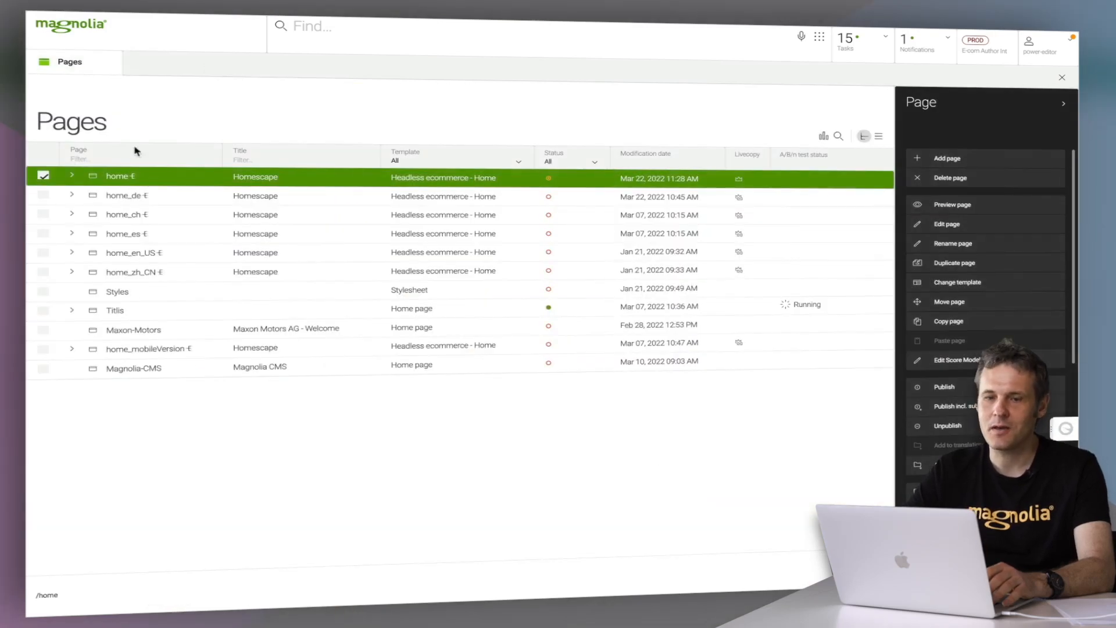
{"action": "left_click", "coordinate": [70, 175]}
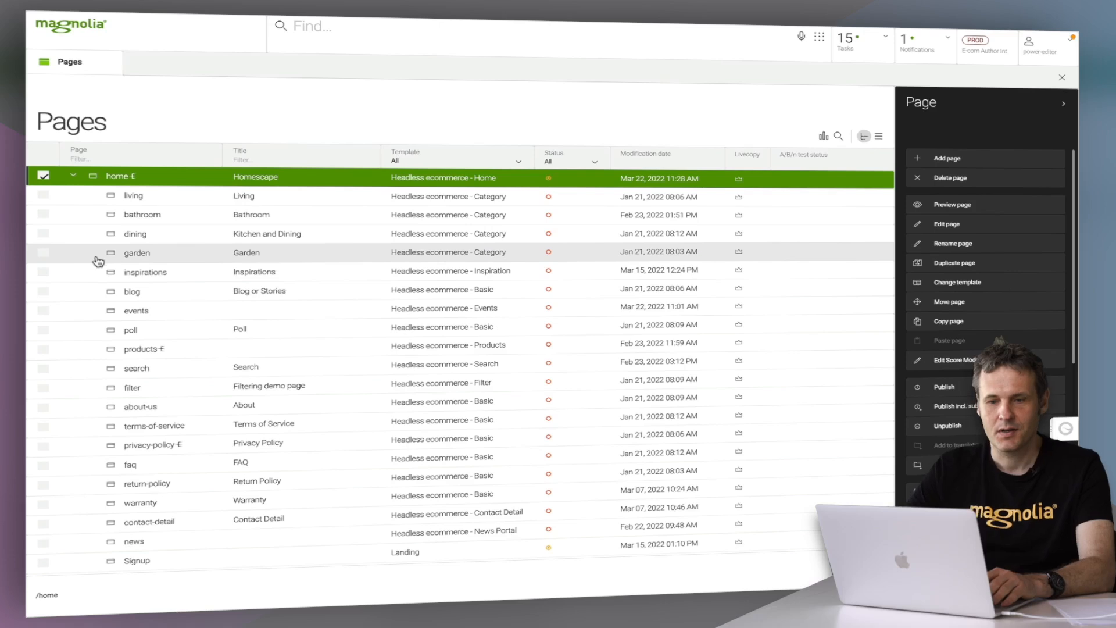
{"action": "double_click", "coordinate": [154, 348]}
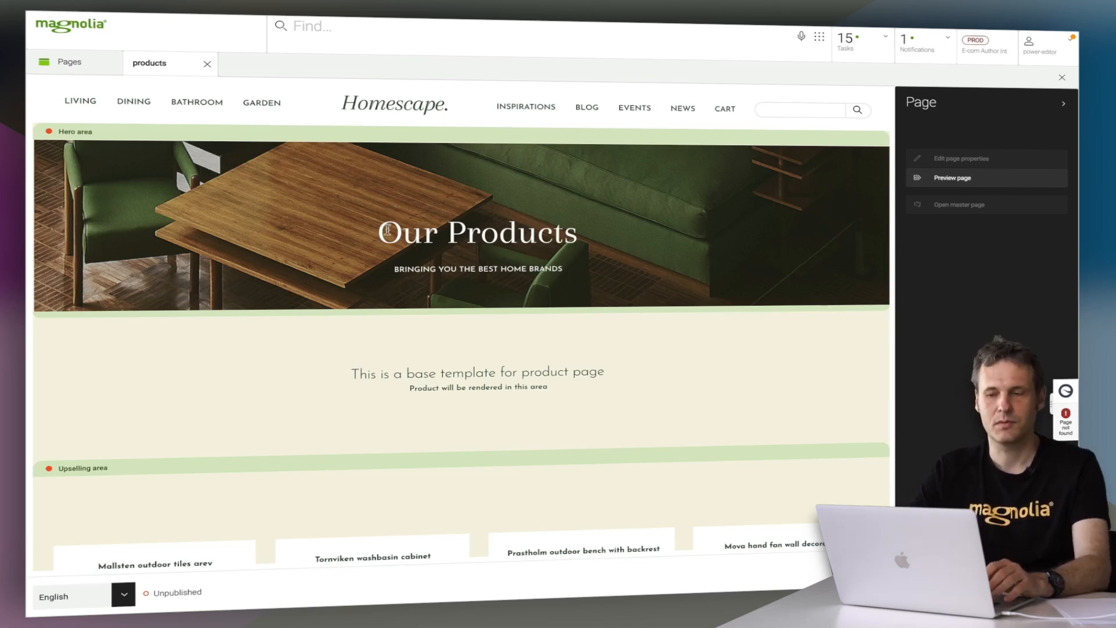
Step: Inspect the structure of the products page's Upselling area, going through its section down to the column area
{"action": "scroll", "coordinate": [456, 234], "scroll_direction": "down", "scroll_amount": 1}
{"action": "scroll", "coordinate": [456, 234], "scroll_direction": "down", "scroll_amount": 3}
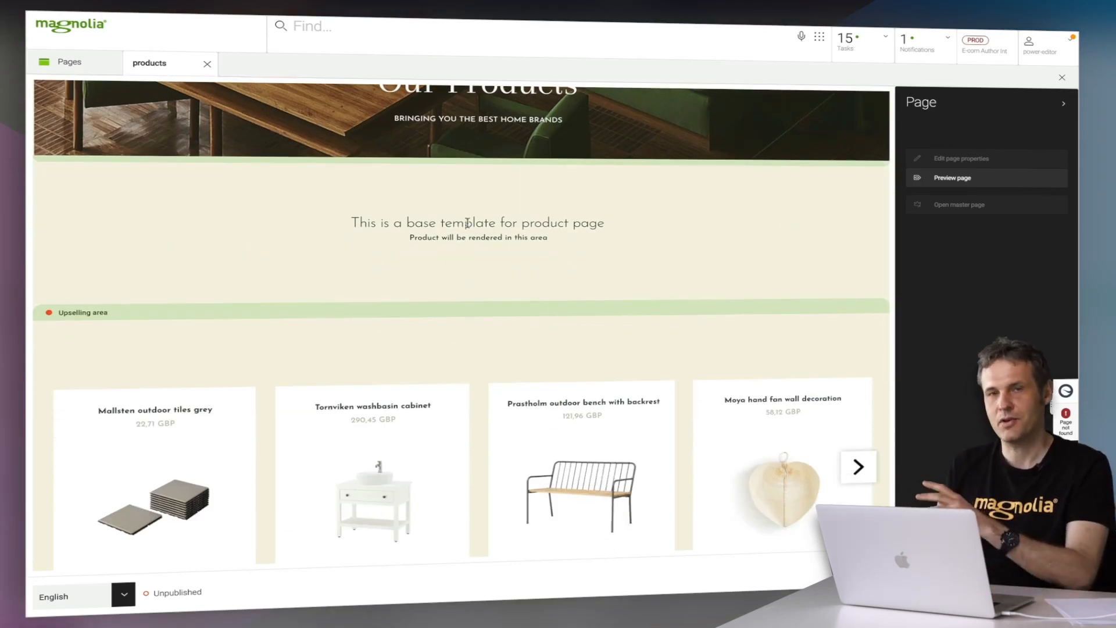
{"action": "left_click", "coordinate": [395, 308]}
{"action": "scroll", "coordinate": [395, 308], "scroll_direction": "down", "scroll_amount": 3}
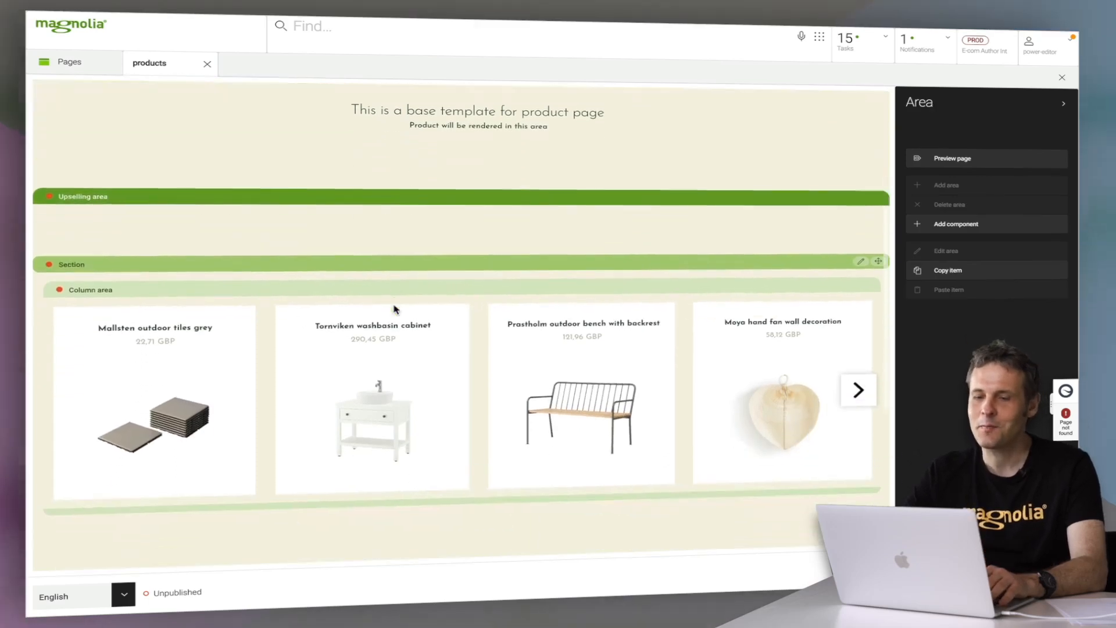
{"action": "left_click", "coordinate": [395, 259]}
{"action": "left_click", "coordinate": [389, 278]}
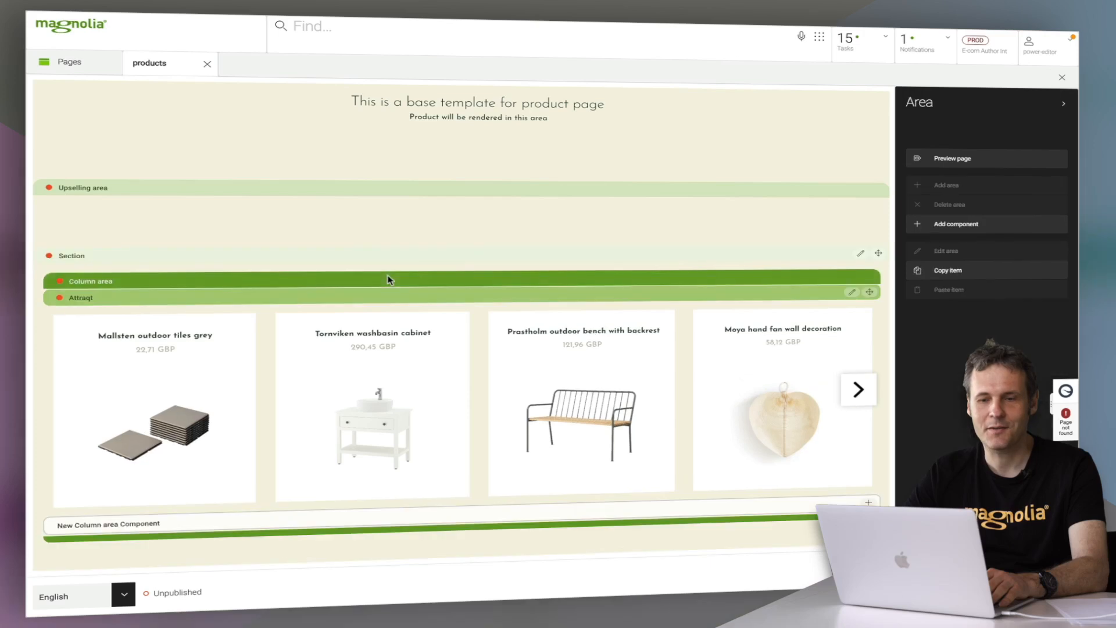
Step: Try the Product Upsell and Product Recommendation types for the Attraqt component, then save it with Product Cross Sell as the type
{"action": "left_click", "coordinate": [394, 295]}
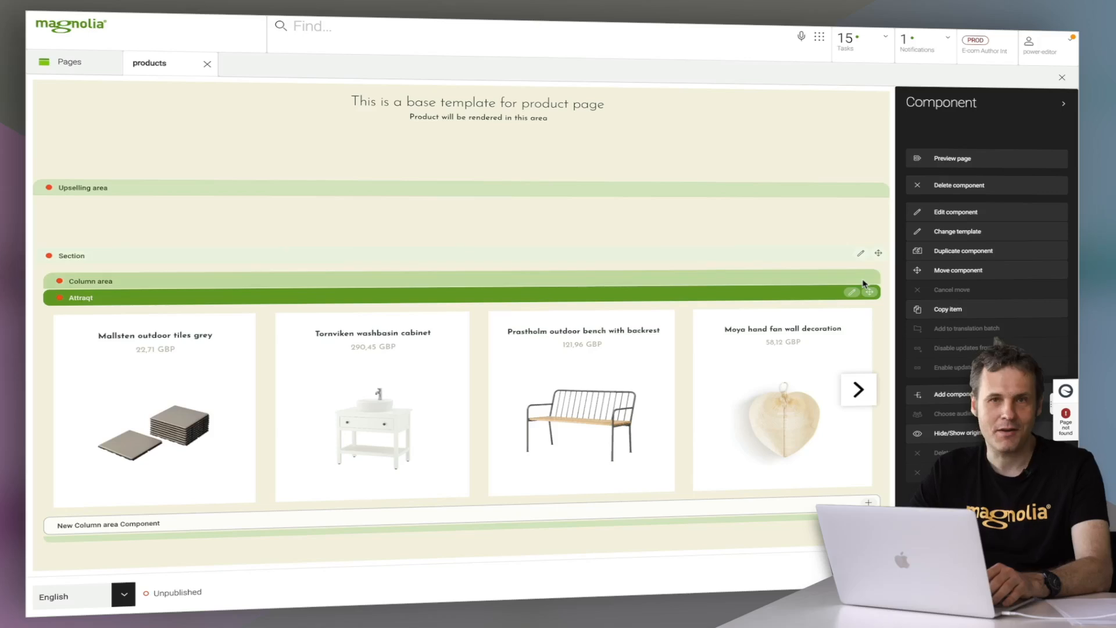
{"action": "left_click", "coordinate": [851, 292]}
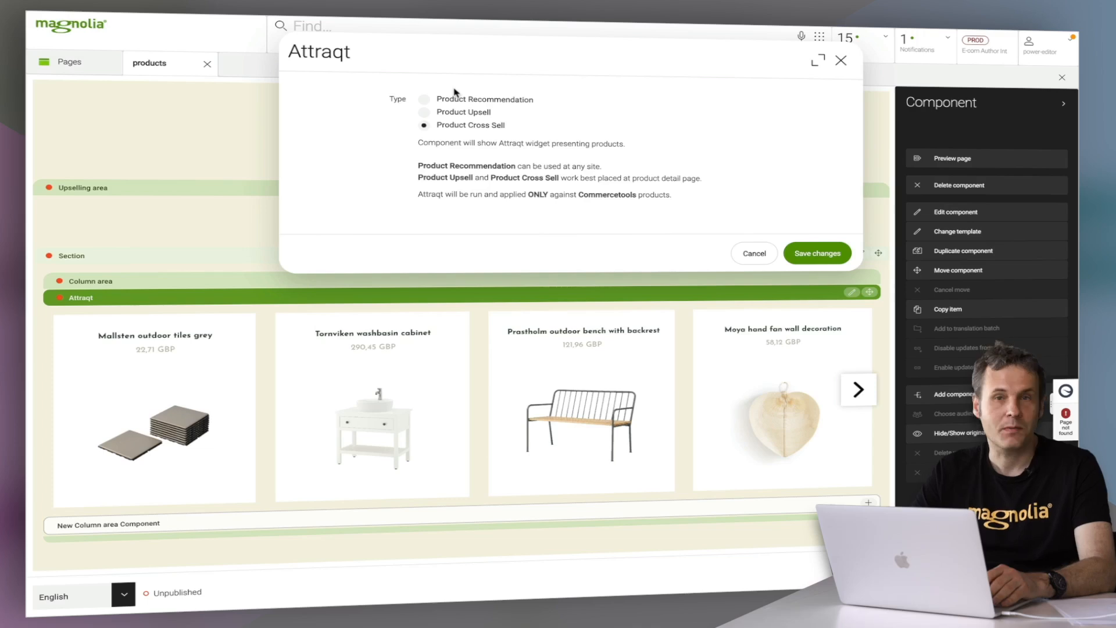
{"action": "left_click", "coordinate": [425, 112]}
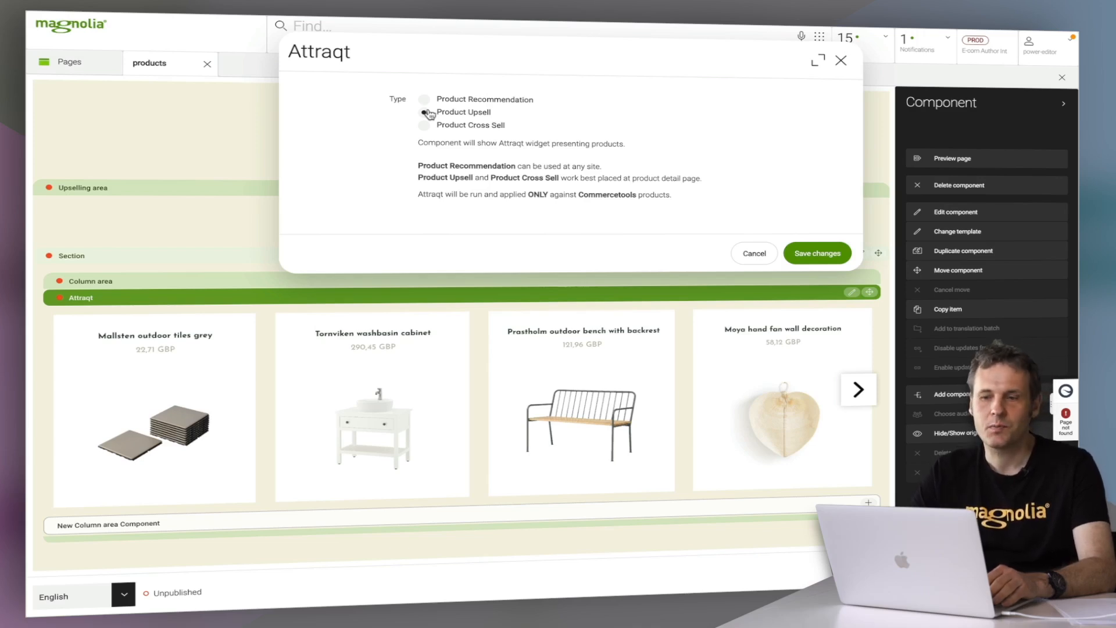
{"action": "left_click", "coordinate": [424, 99]}
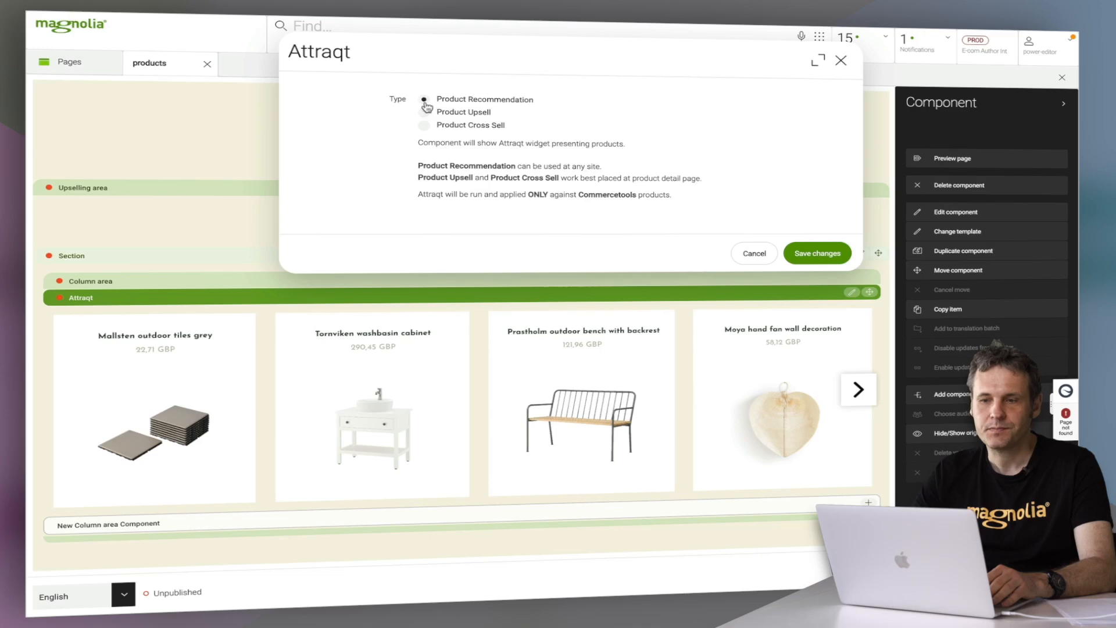
{"action": "left_click", "coordinate": [425, 126]}
{"action": "left_click", "coordinate": [818, 256]}
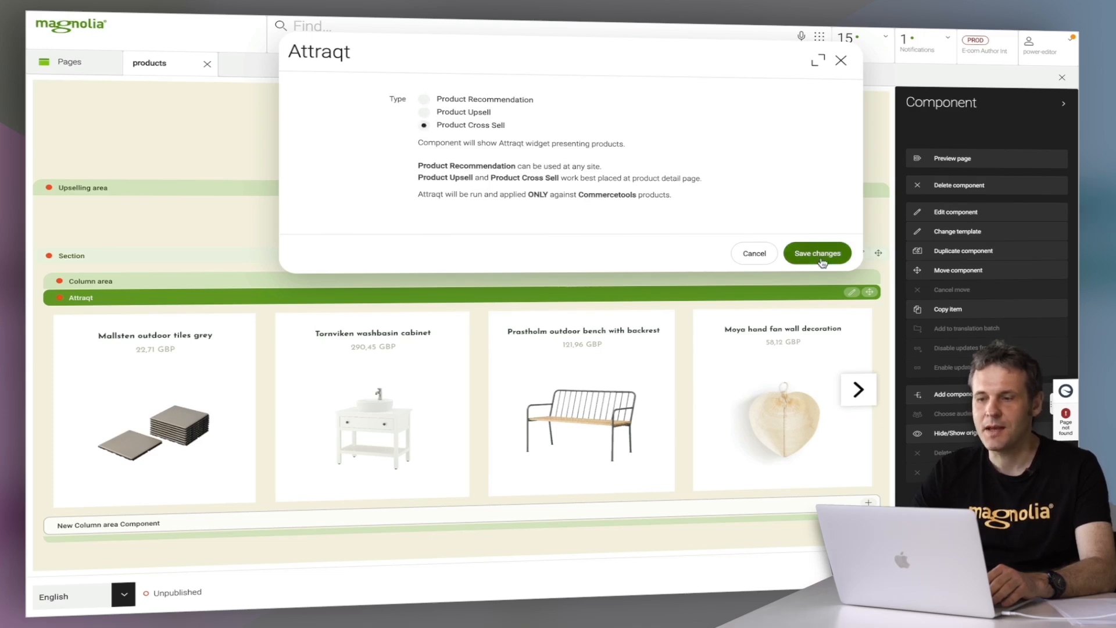
{"action": "scroll", "coordinate": [823, 262], "scroll_direction": "down", "scroll_amount": 8}
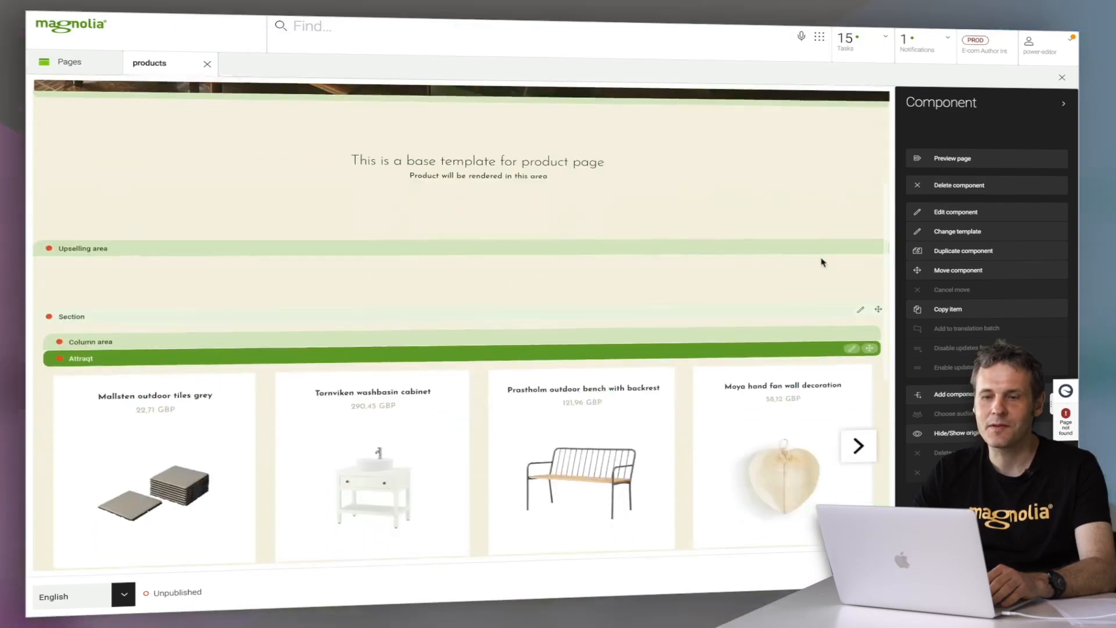